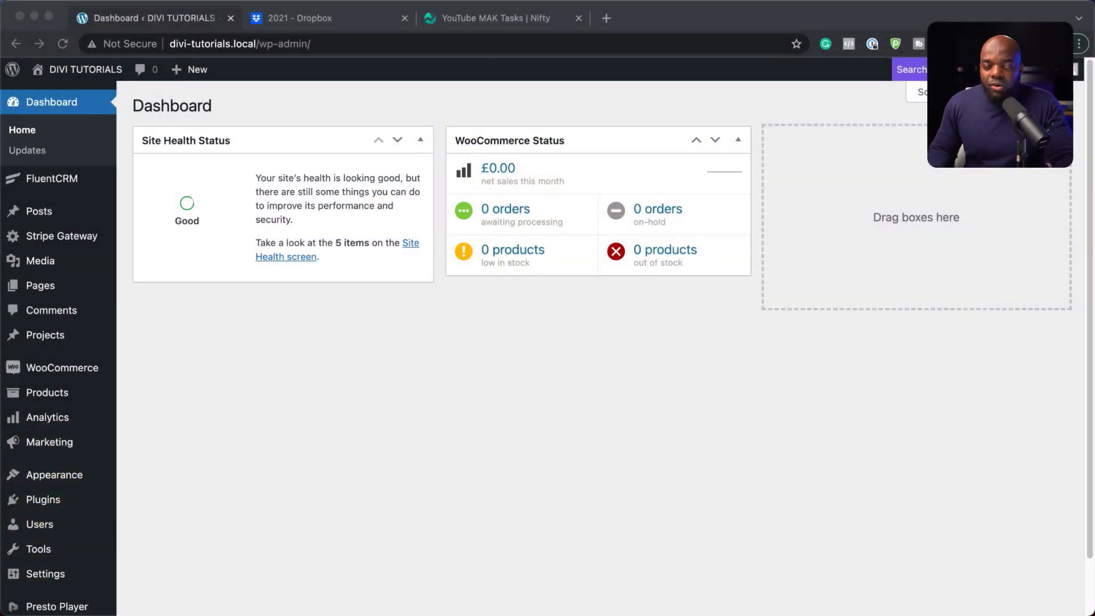
Create a new page titled 'Promo' and open it in the Divi Builder
mouse_move(40, 287)
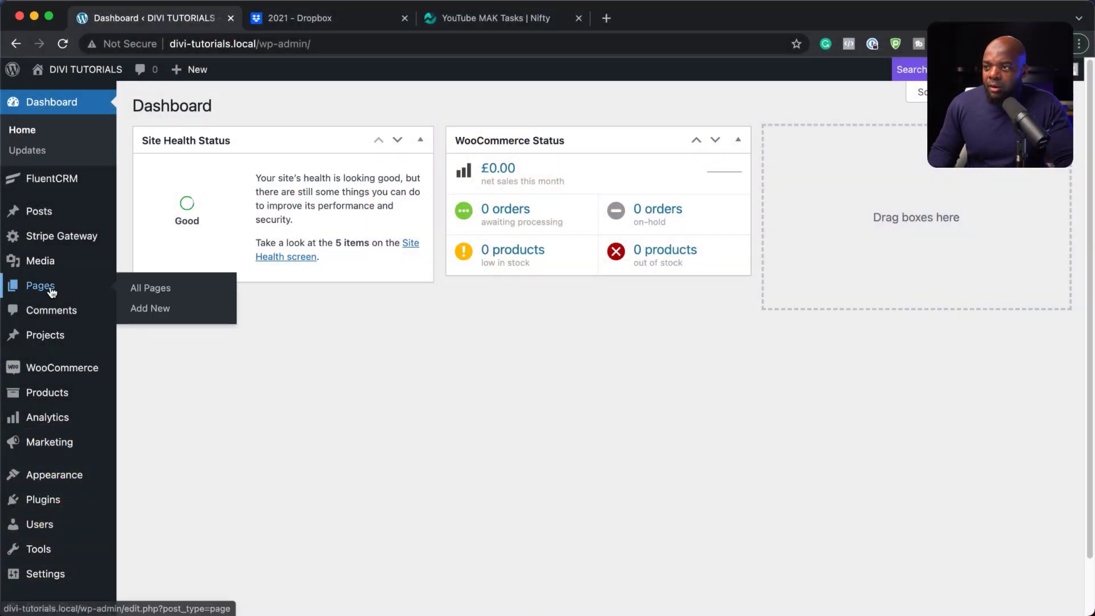
left_click(151, 309)
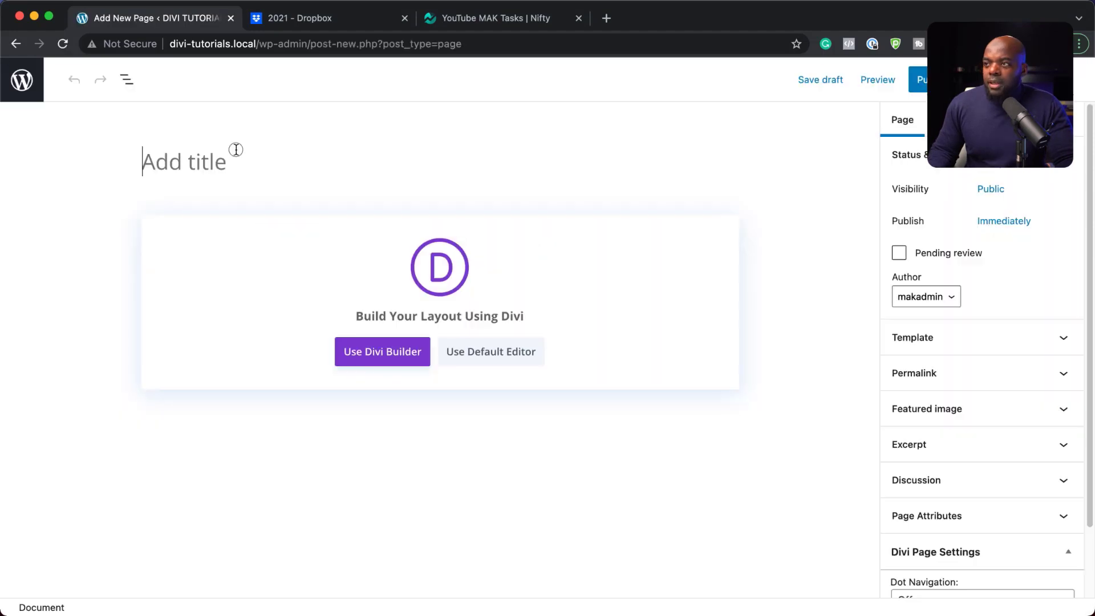
type("Pro")
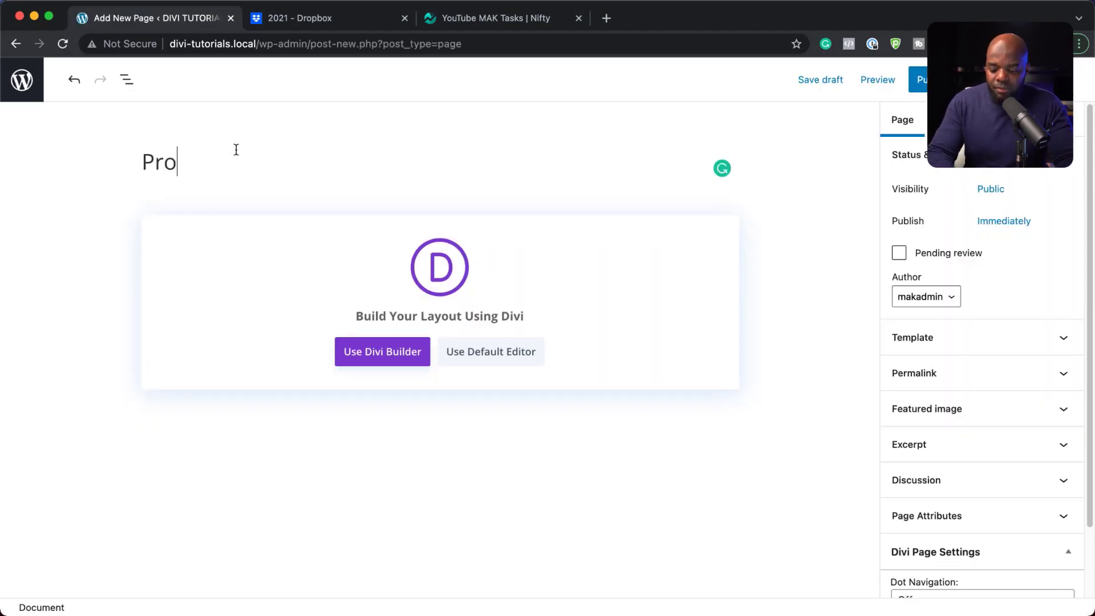
type("mo")
left_click(387, 361)
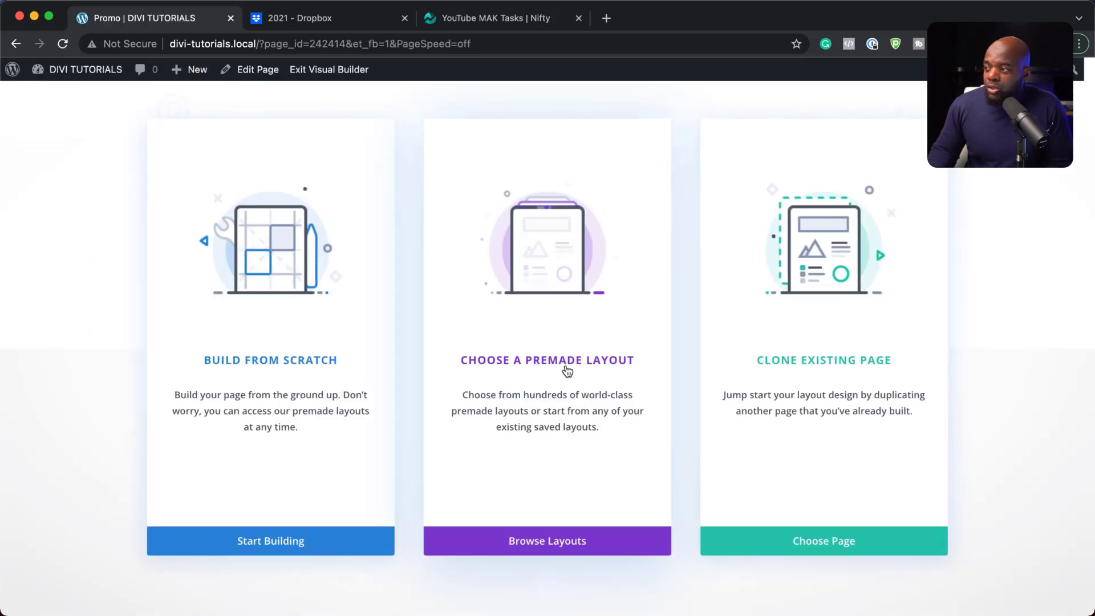
Load the Agency Landing Page premade layout into the Promo page
left_click(565, 365)
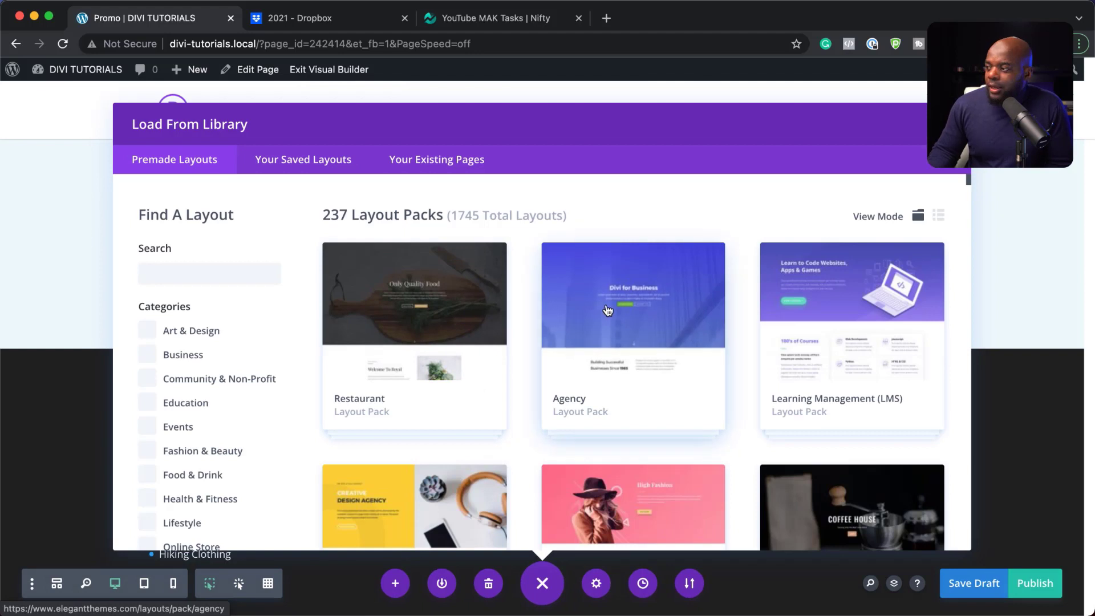
left_click(624, 317)
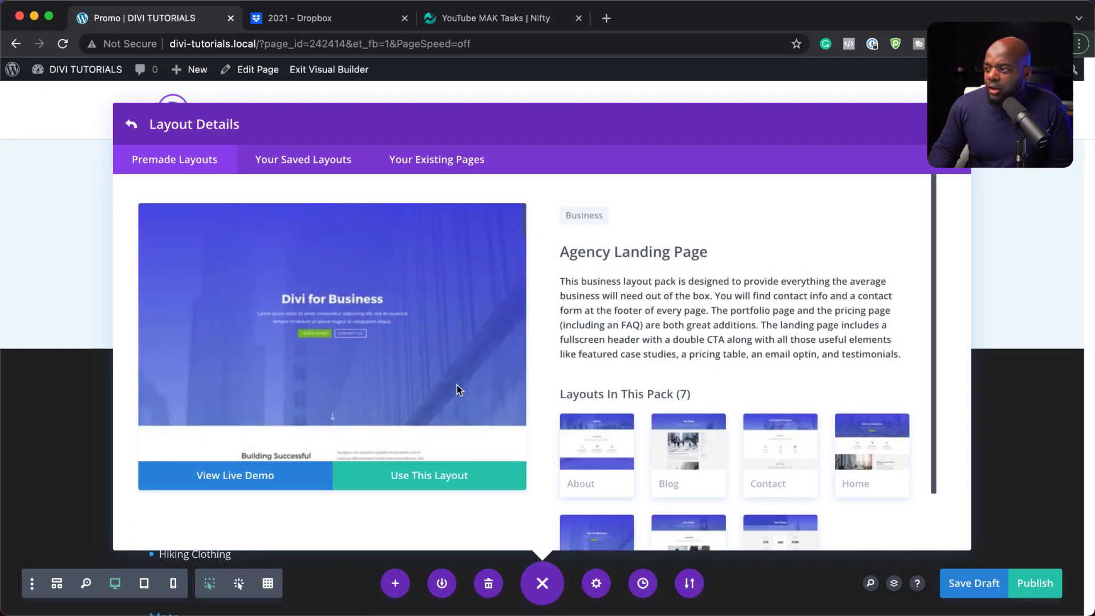
scroll(458, 385, "down", 3)
scroll(715, 430, "down", 2)
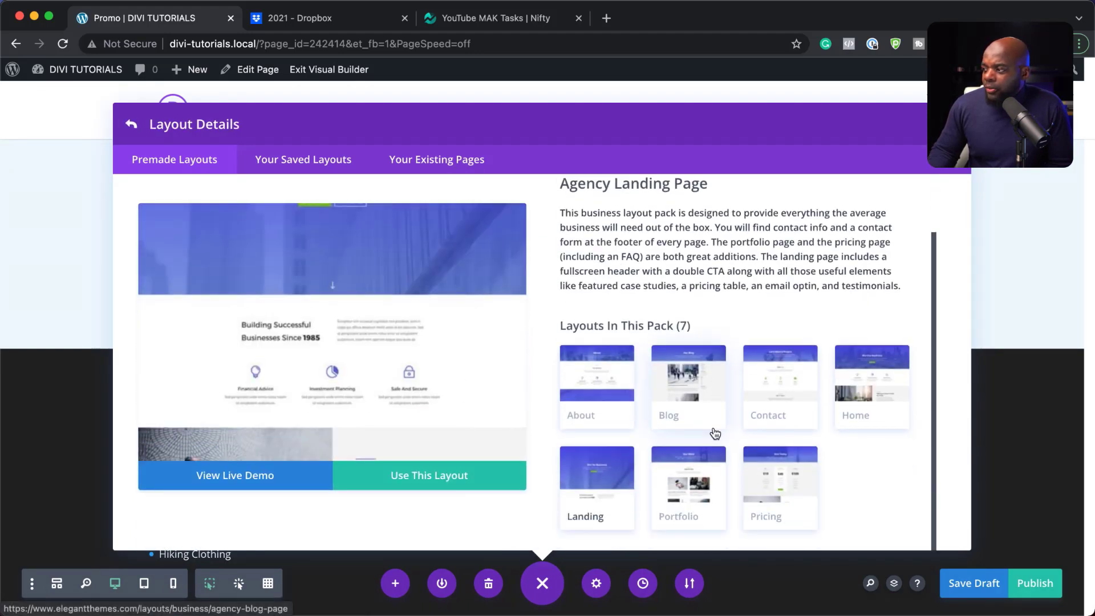
scroll(331, 420, "up", 2)
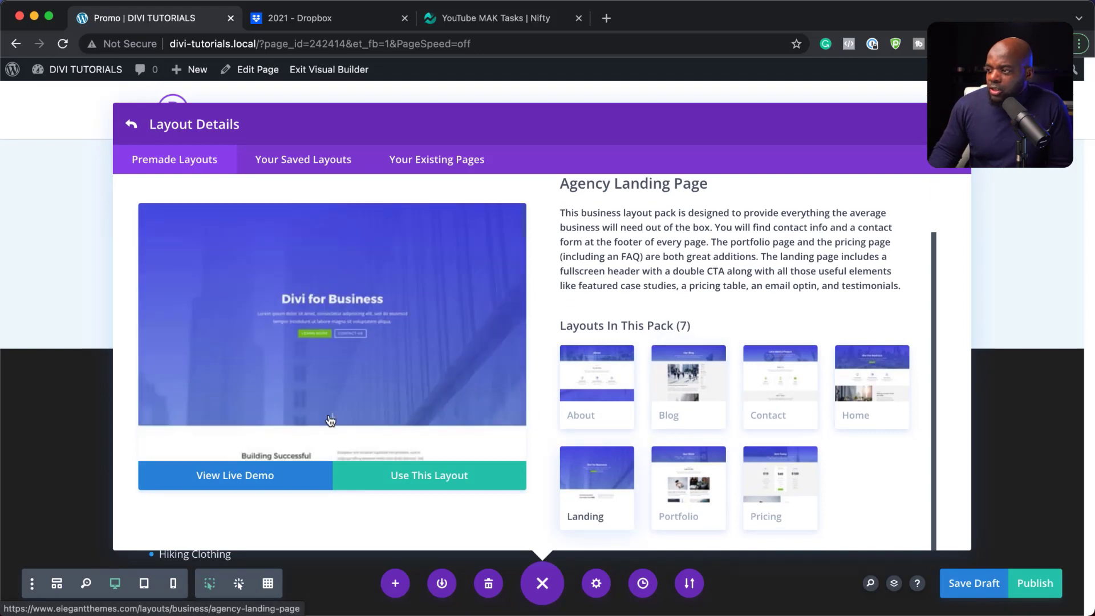
left_click(451, 482)
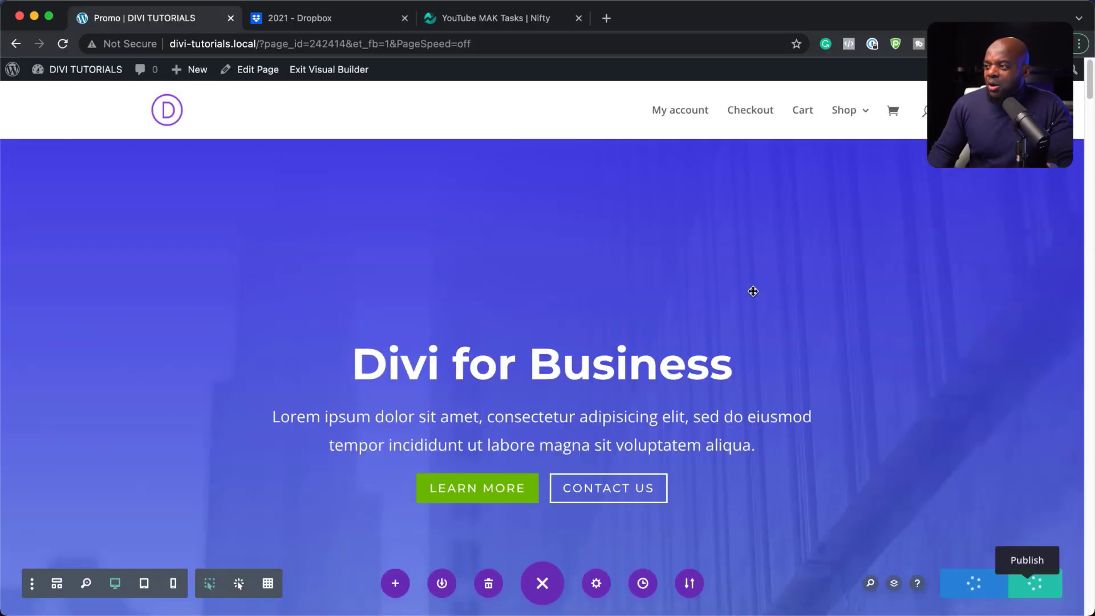
Review the loaded Agency layout and publish the Promo page
scroll(762, 343, "down", 20)
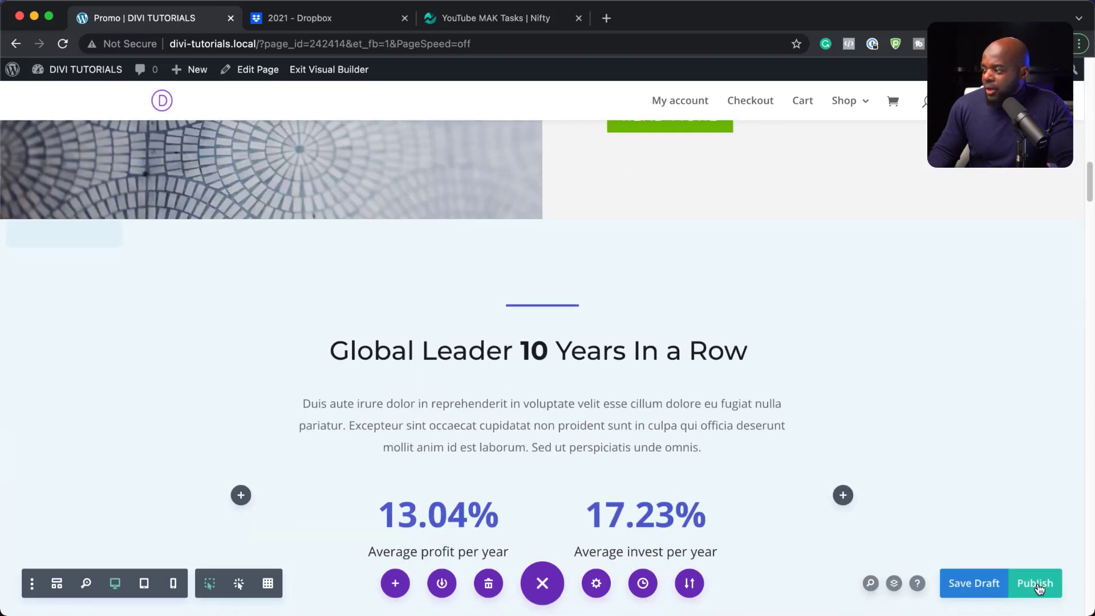
left_click(1037, 584)
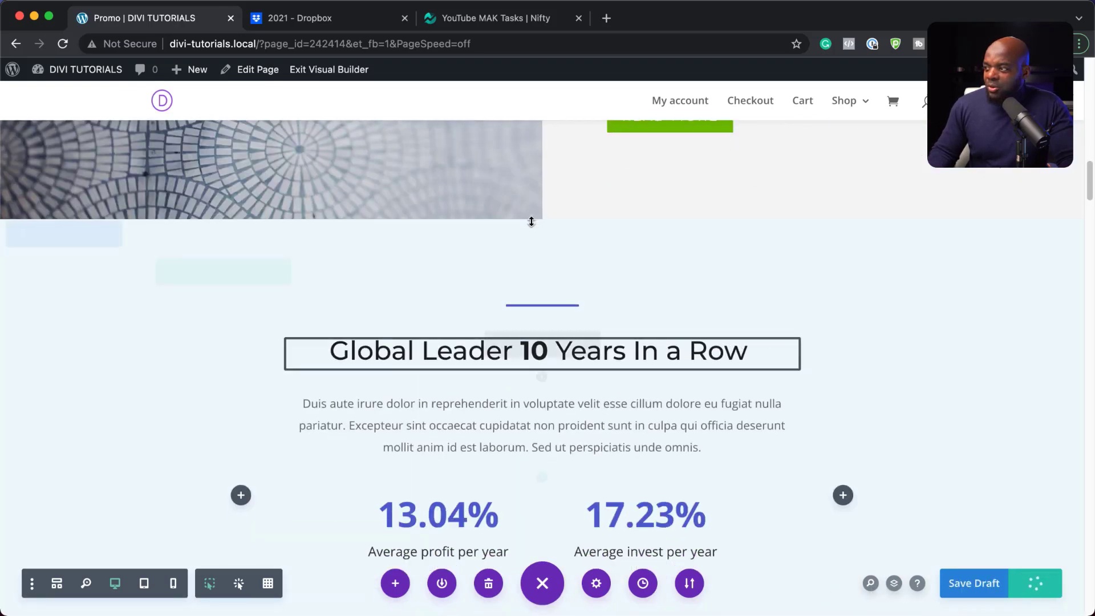
scroll(726, 280, "up", 10)
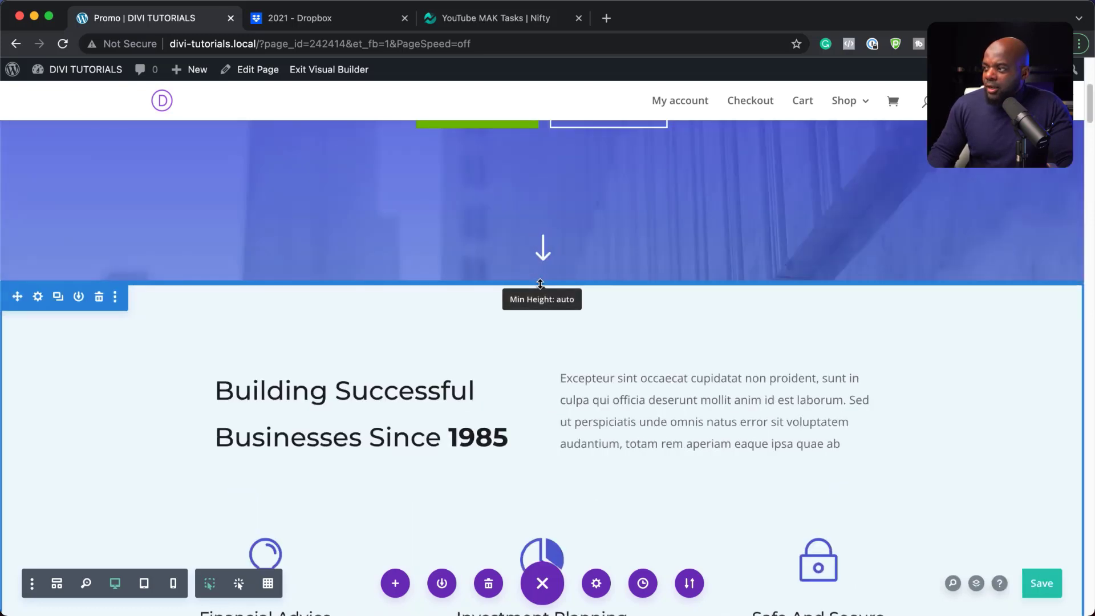
Insert a regular section with a single full-width row below the feature icons
scroll(544, 343, "down", 7)
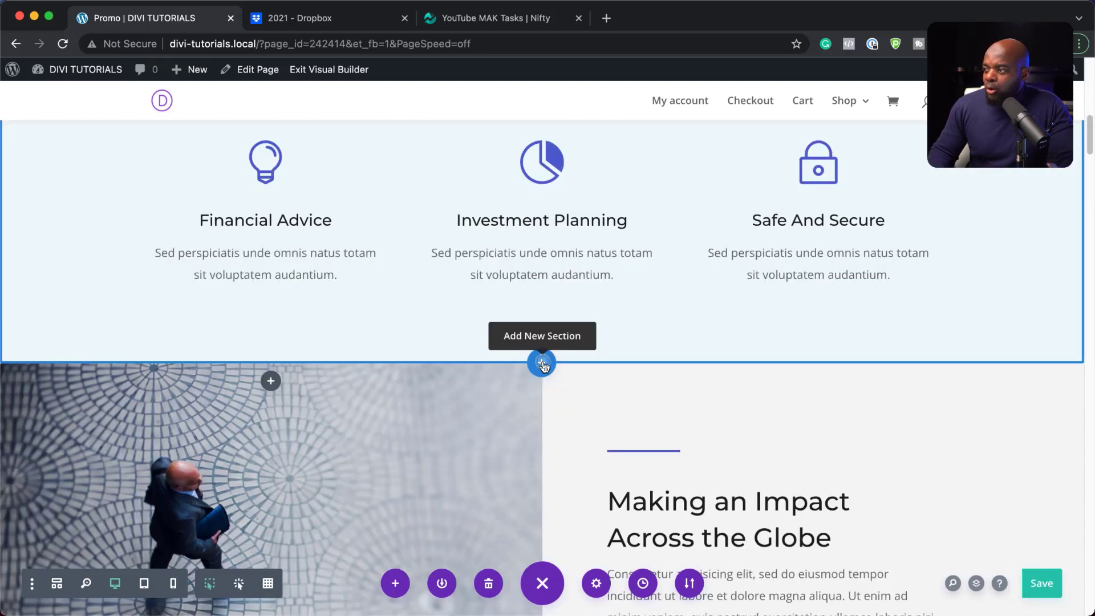
left_click(542, 364)
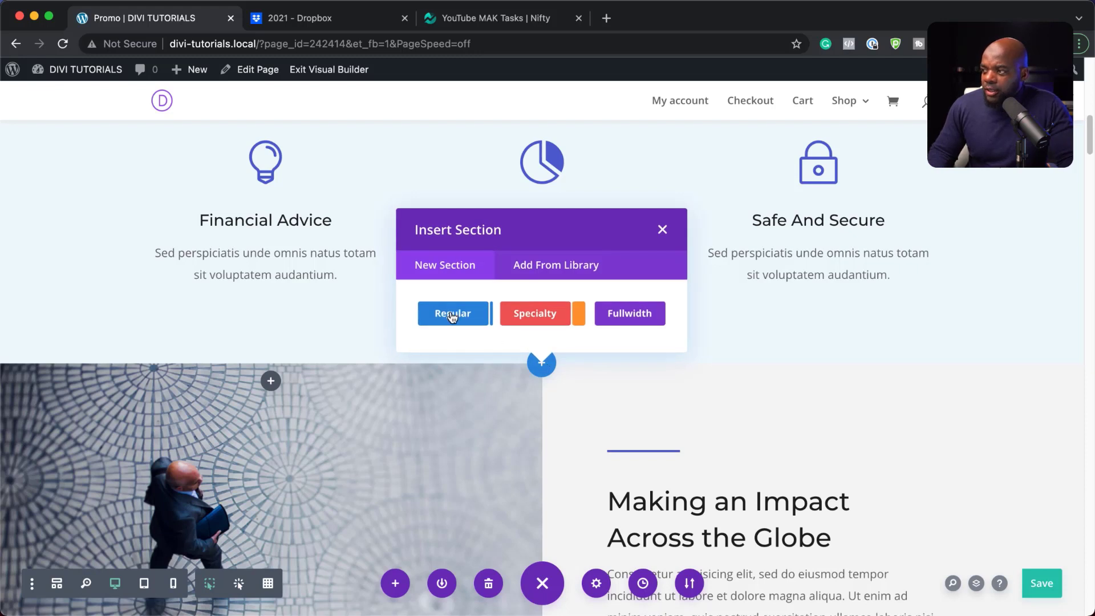
left_click(452, 314)
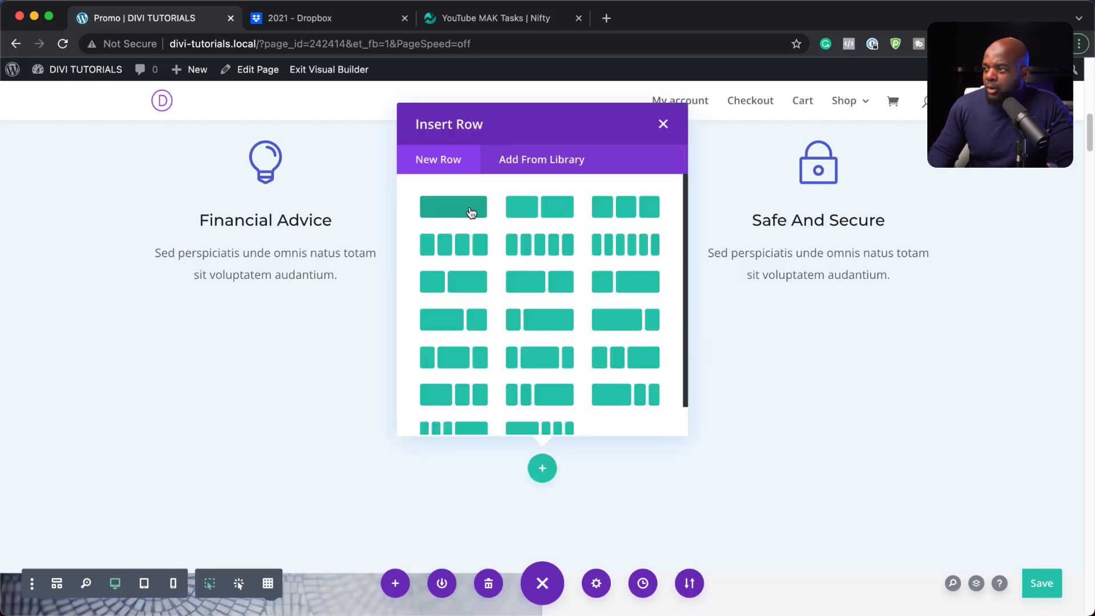
left_click(471, 212)
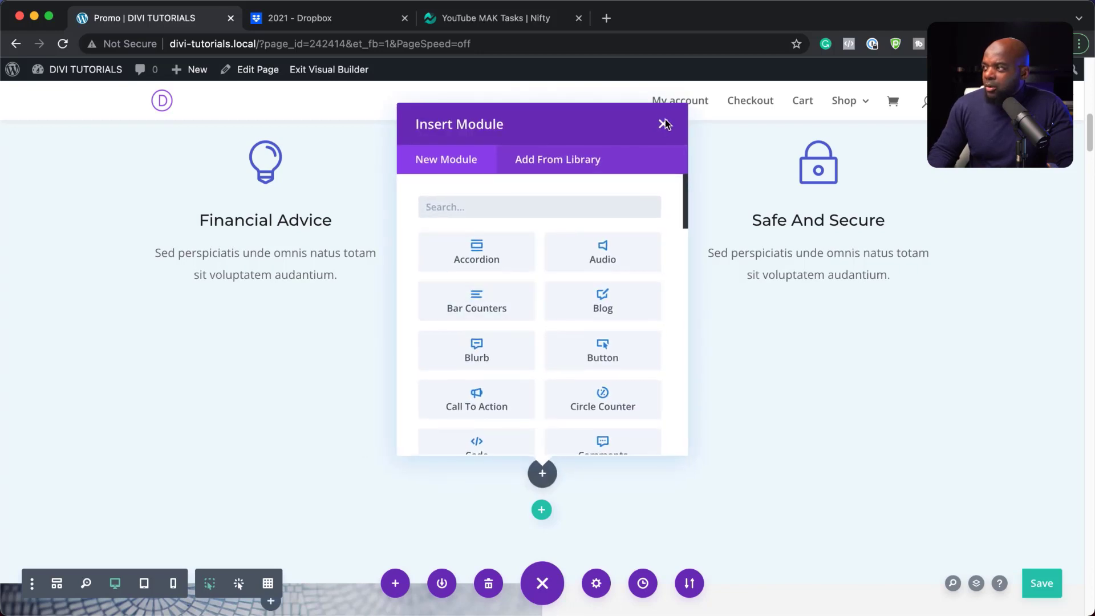
left_click(663, 124)
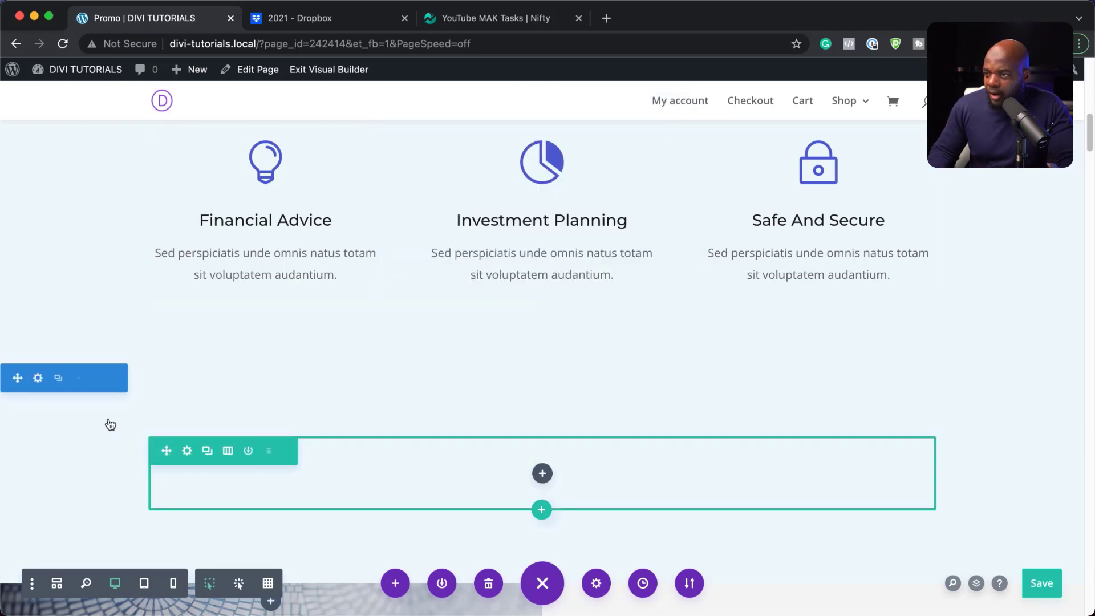
Give the new section a near-black #0a0101 background
left_click(38, 379)
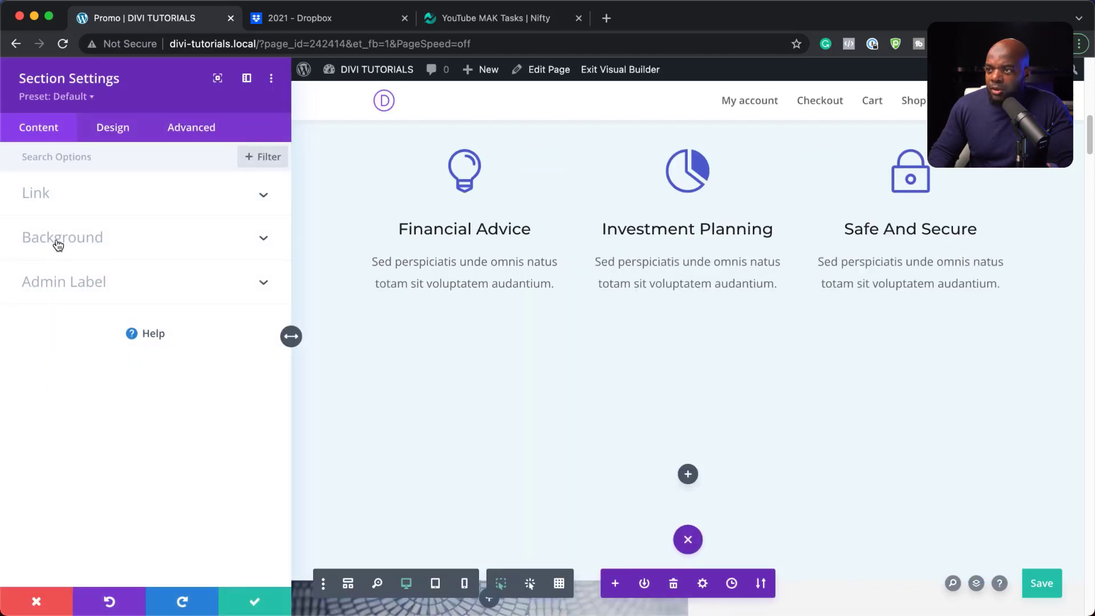
left_click(59, 239)
left_click(79, 416)
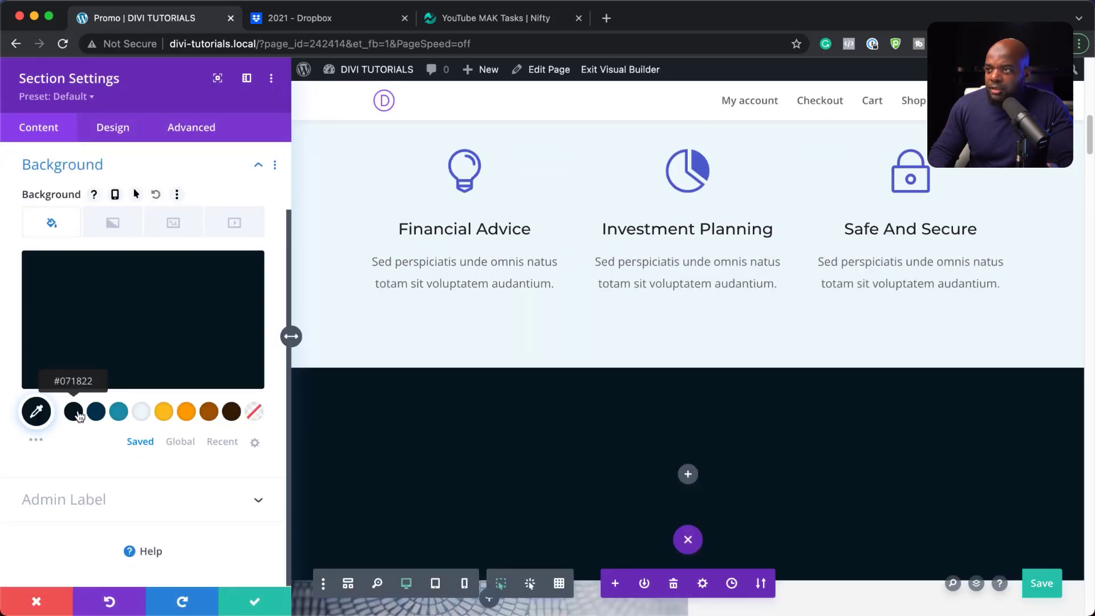
left_click(95, 326)
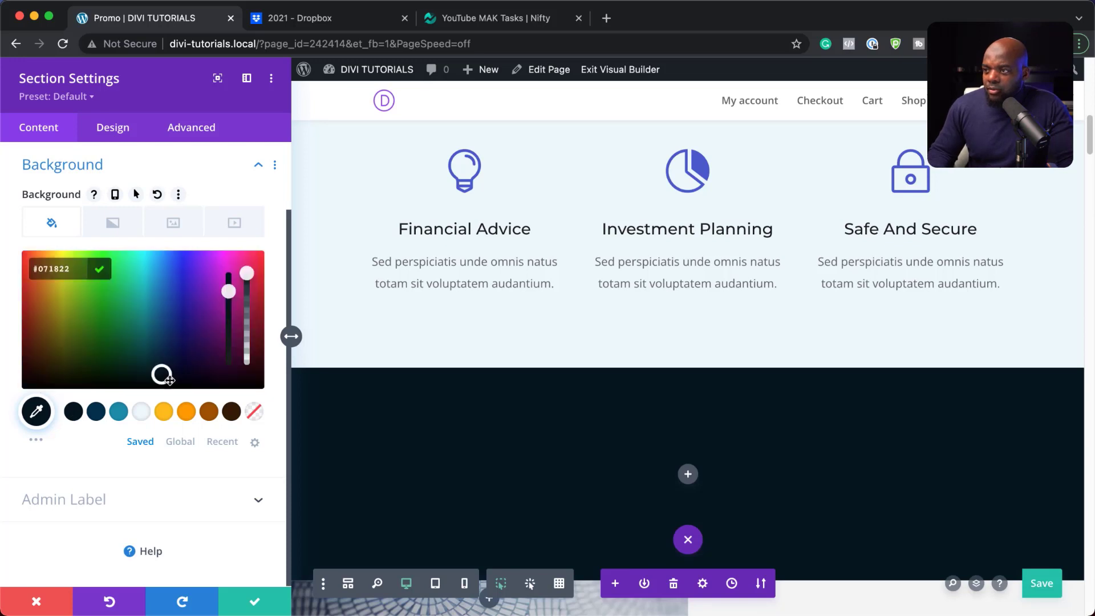
left_click_drag(162, 374, 11, 420)
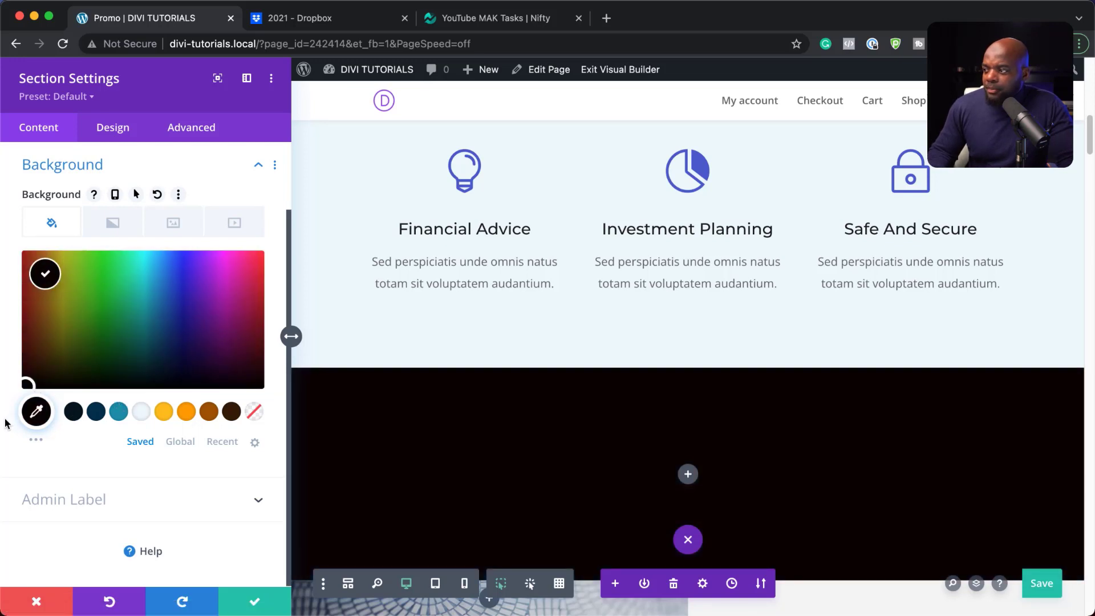
left_click(255, 604)
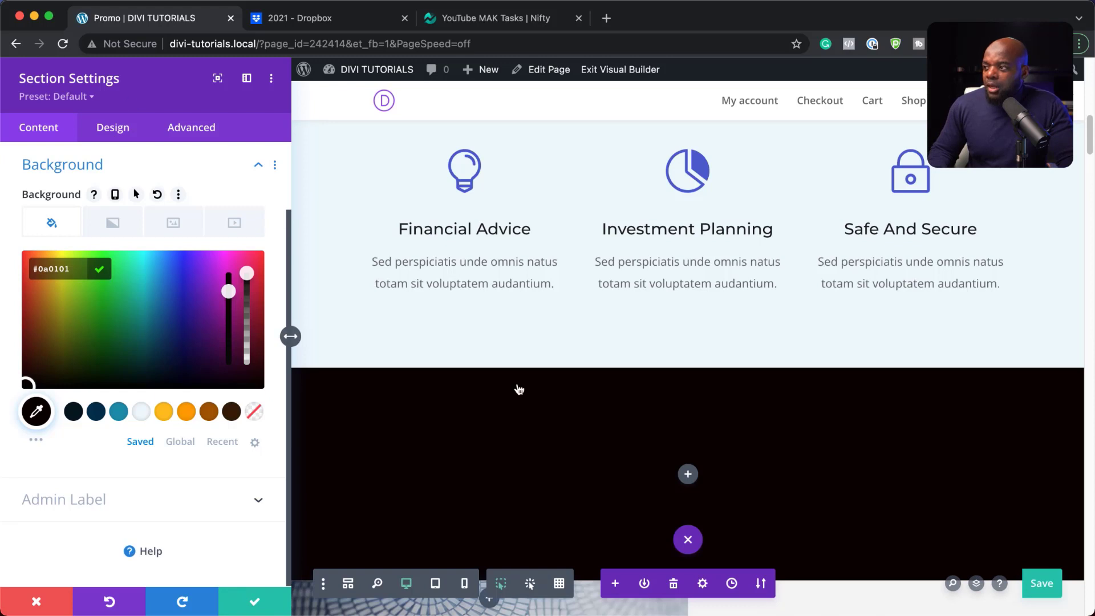
Set the section's top and bottom padding to 2% in its spacing settings
scroll(519, 390, "down", 3)
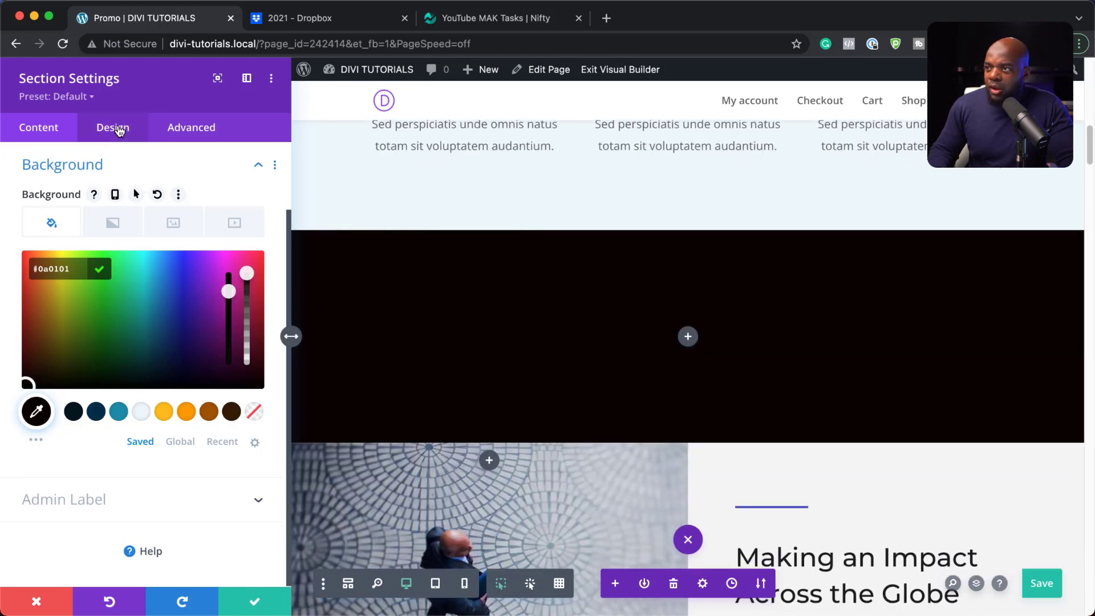
left_click(116, 128)
left_click(62, 324)
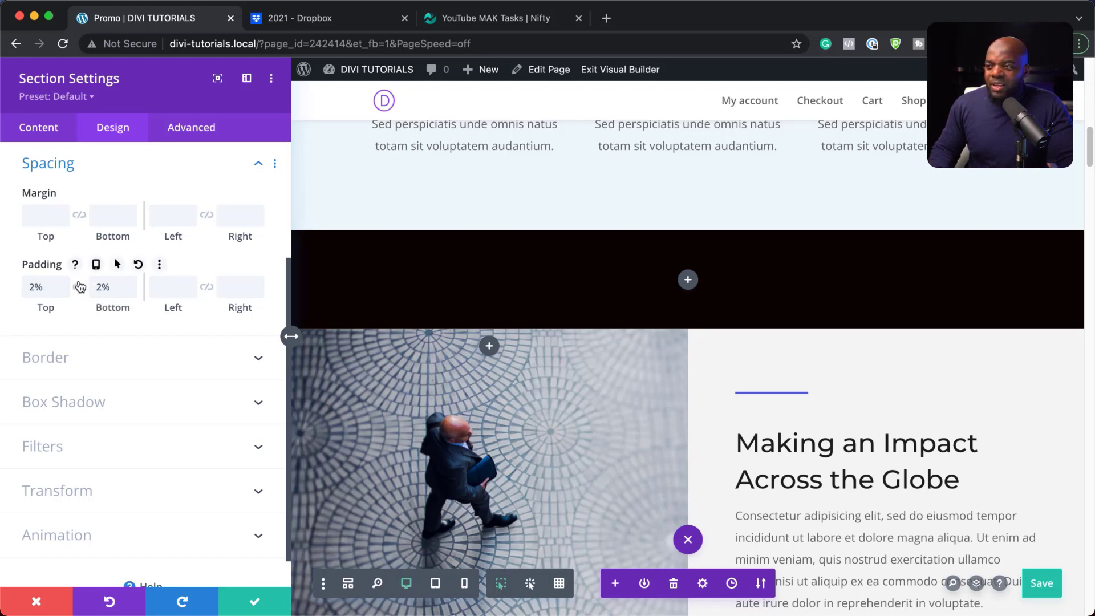
Save the section and split its row into two-thirds and one-third columns
left_click(263, 593)
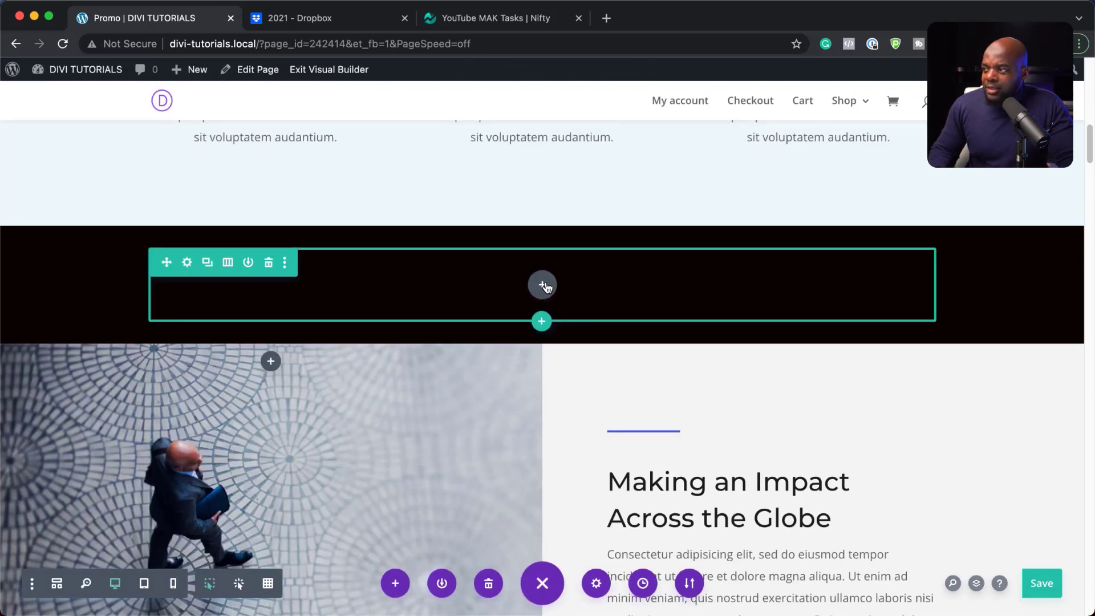
left_click(228, 264)
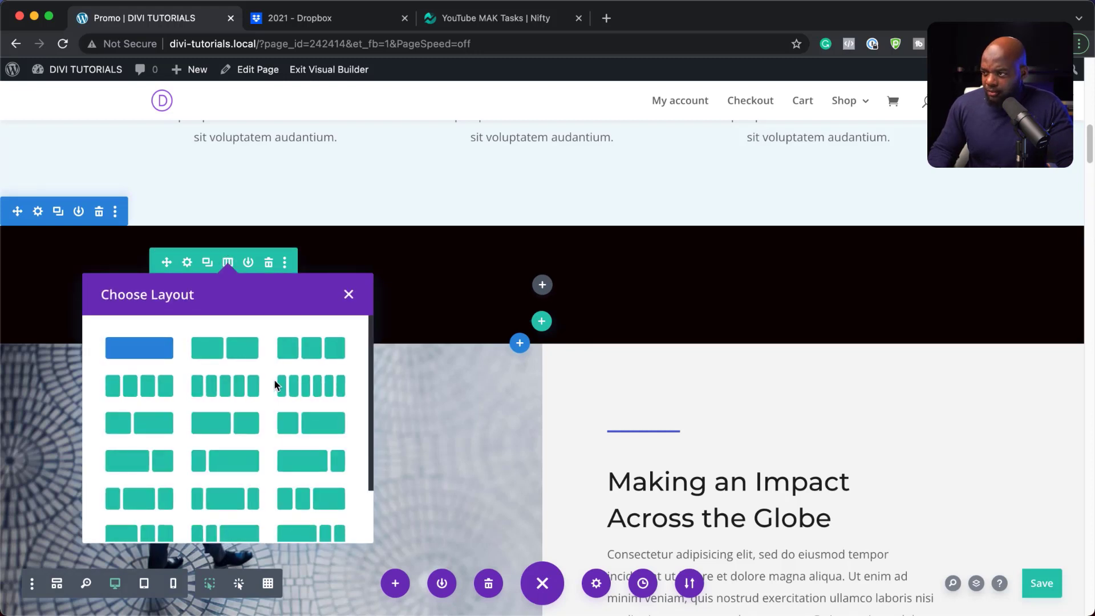
scroll(251, 445, "down", 3)
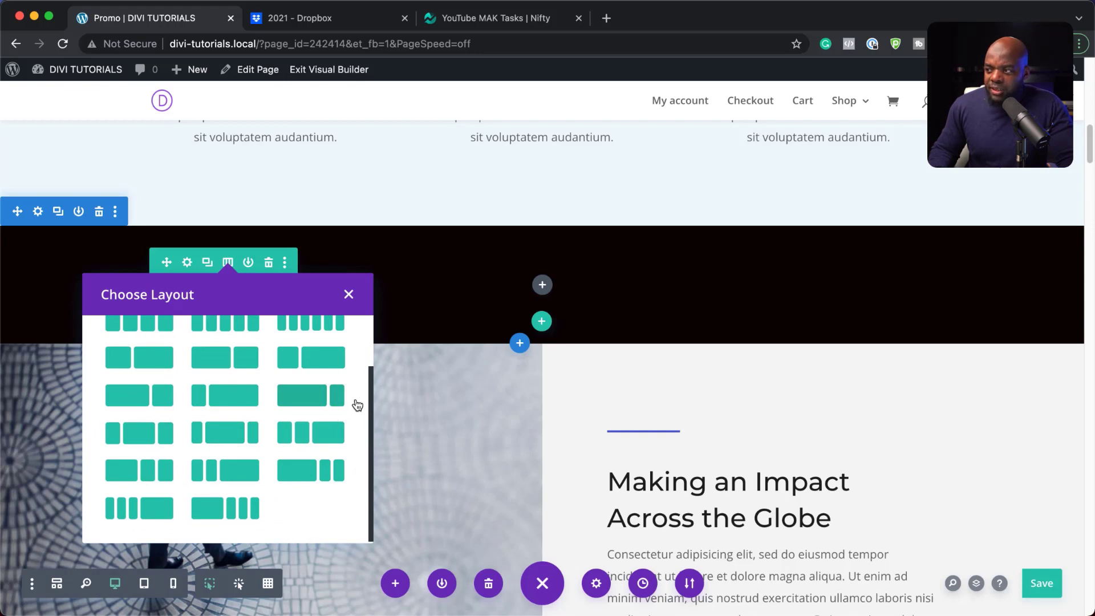
left_click(162, 401)
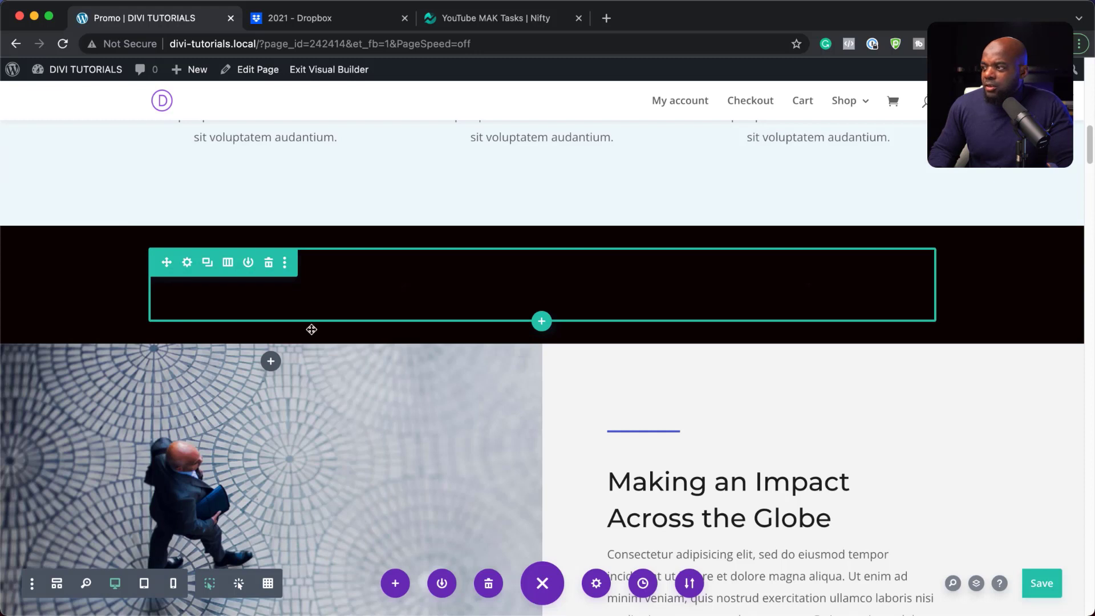
Add a Text module in the left column reading 'Black Friday OFFER, 20% OFF Everything!'
left_click(403, 285)
type("te")
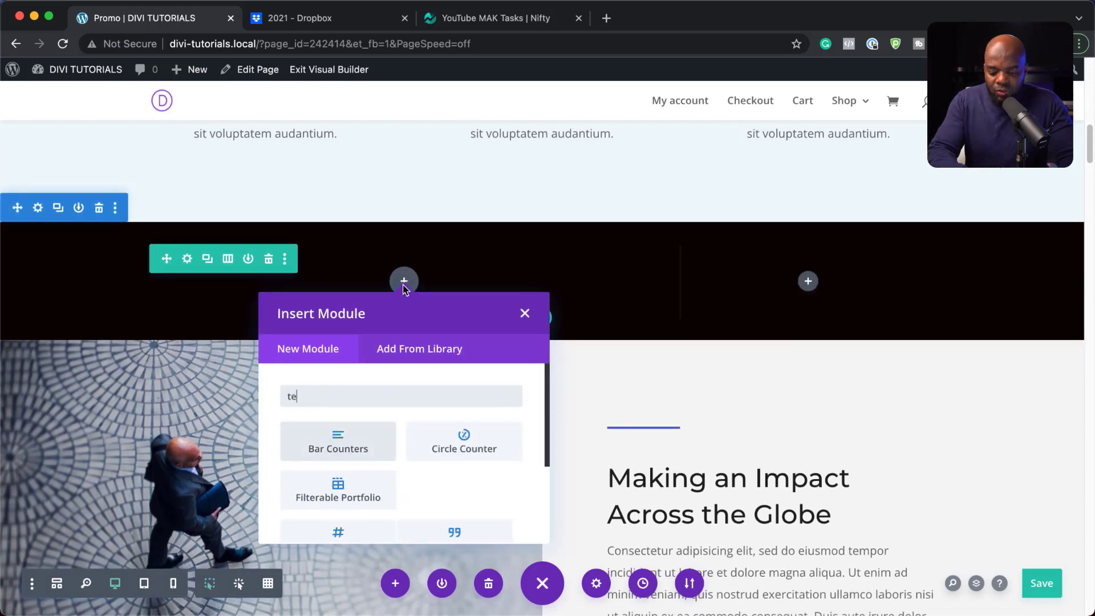
type("xt")
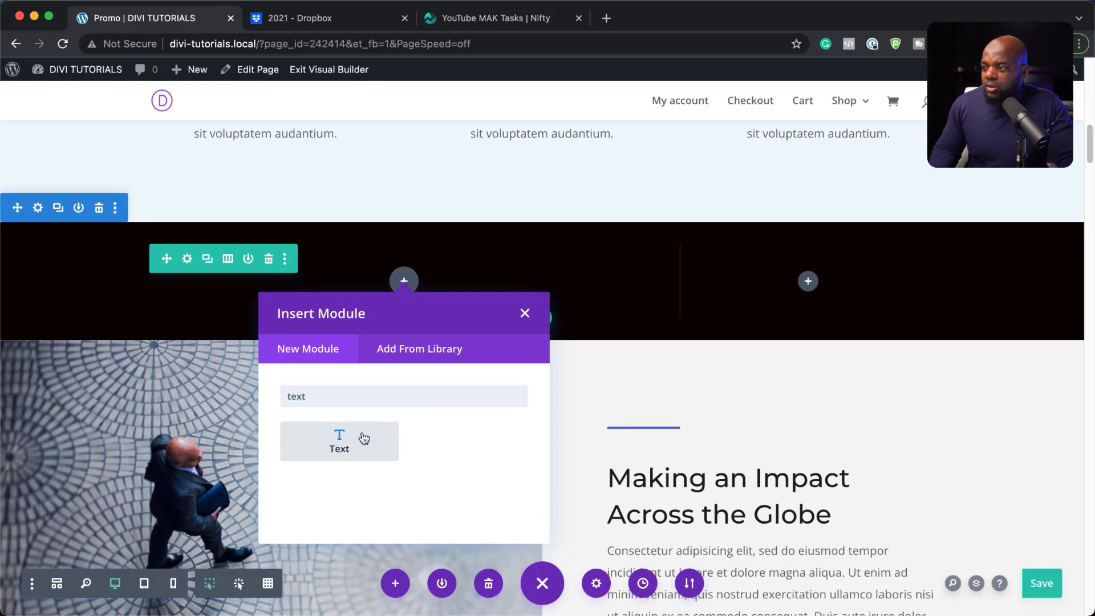
left_click(339, 441)
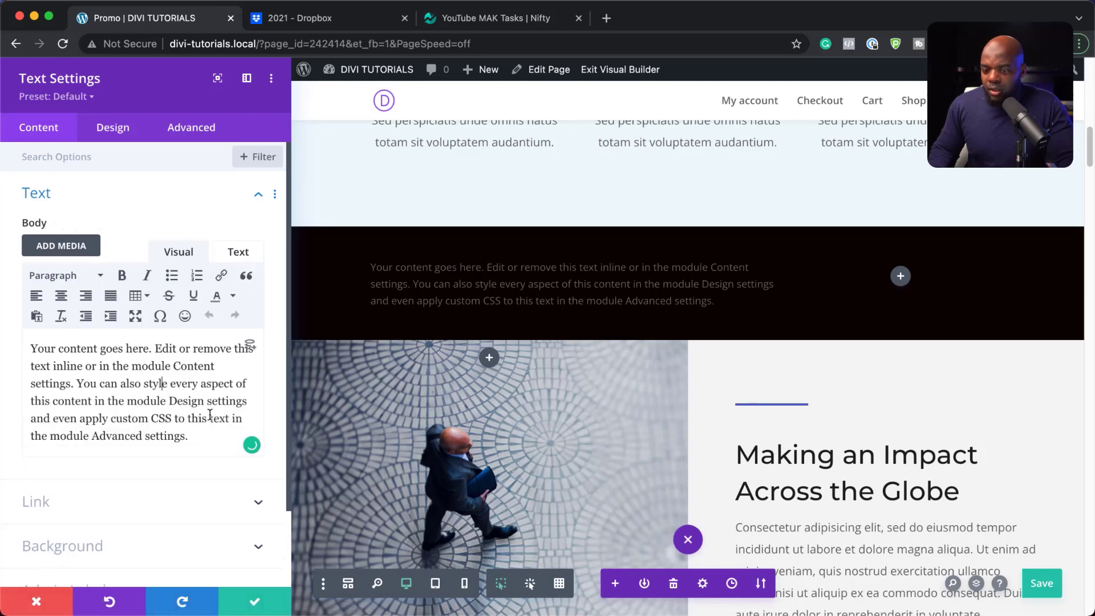
key("ctrl+a")
type("Black Friday OFFER, 20% OFF Everything!")
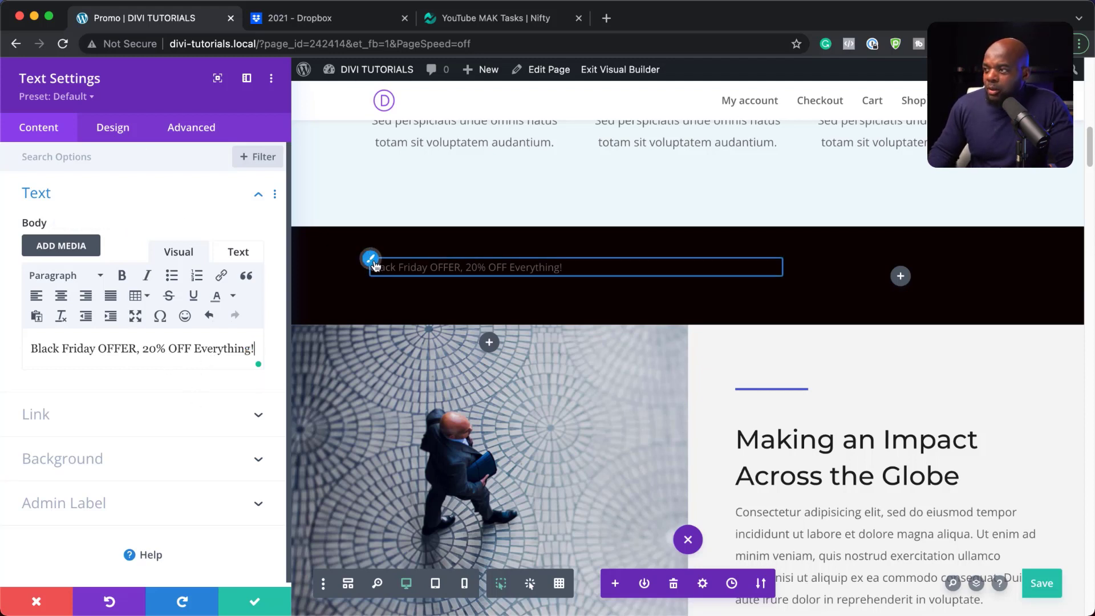
Style the offer text #ffbf1f, uppercase, bold Poppins at 18px and save
left_click(372, 260)
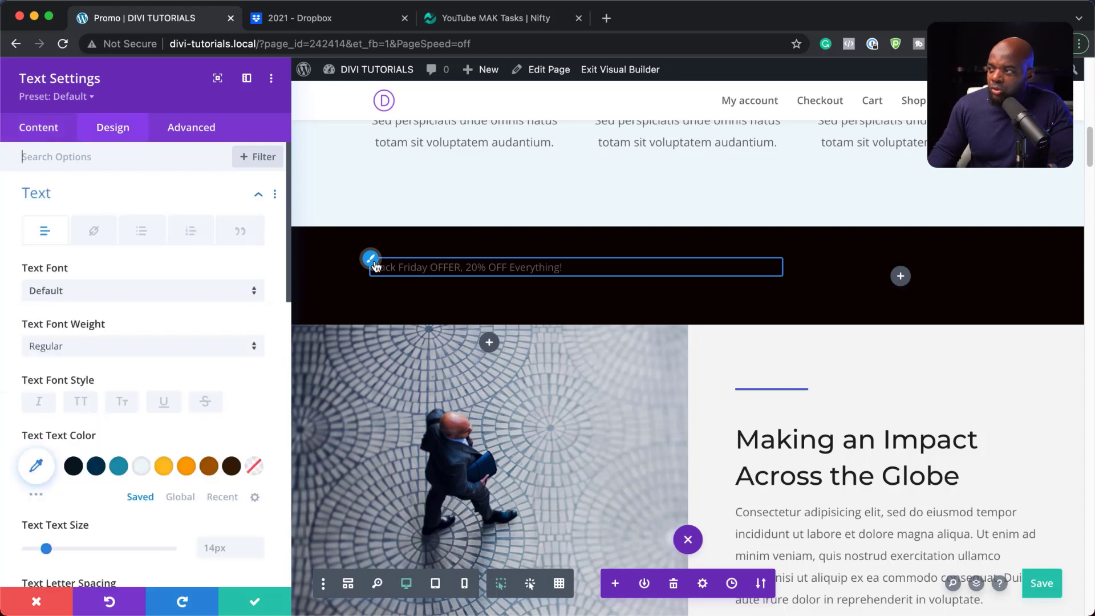
left_click(164, 468)
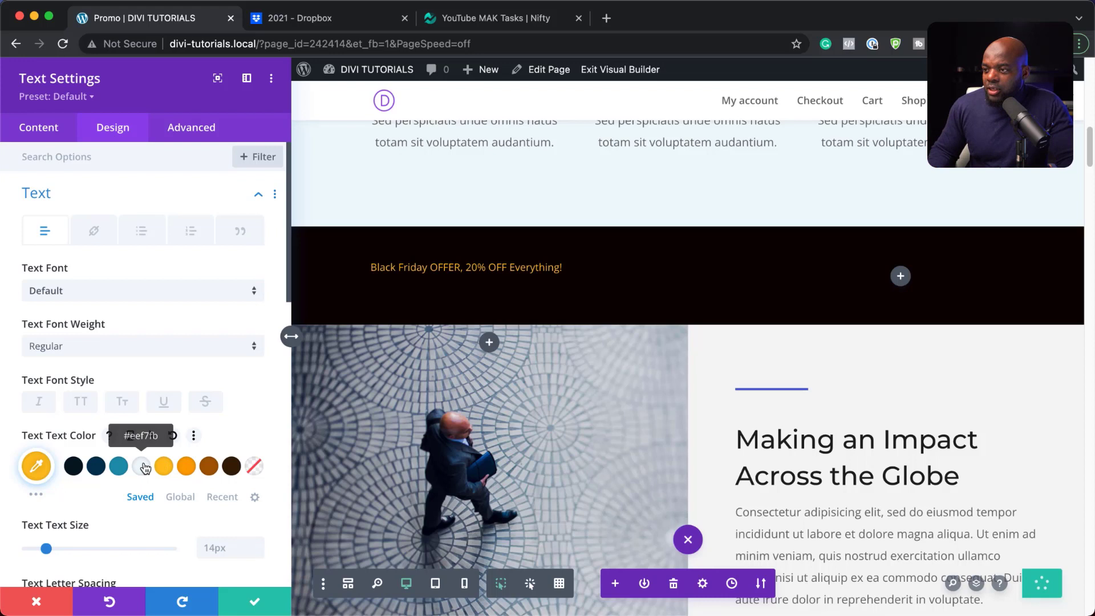
left_click(80, 406)
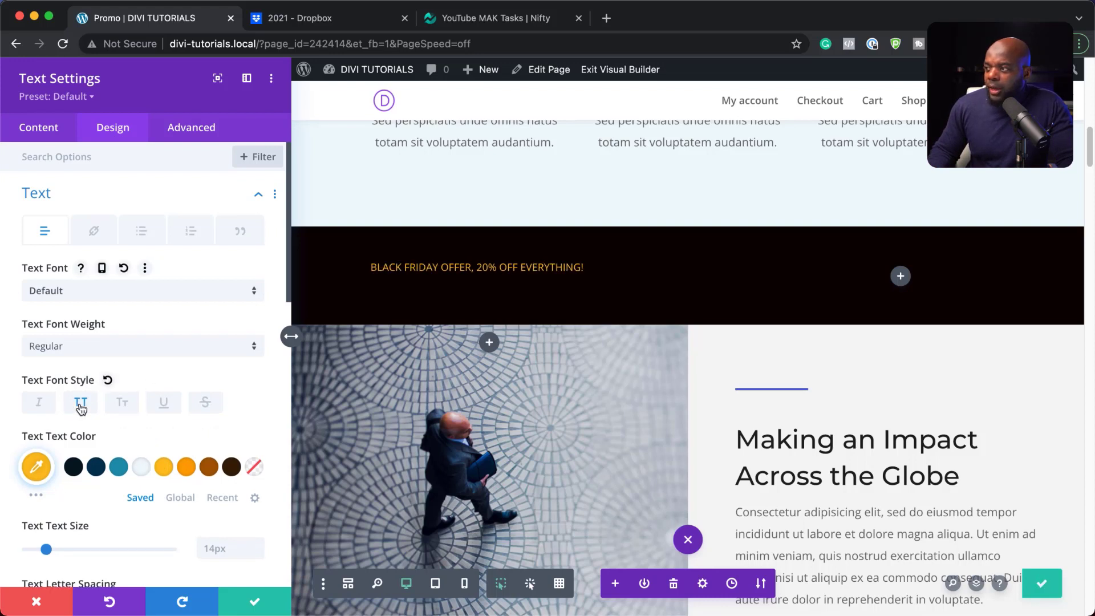
left_click(62, 349)
left_click(76, 437)
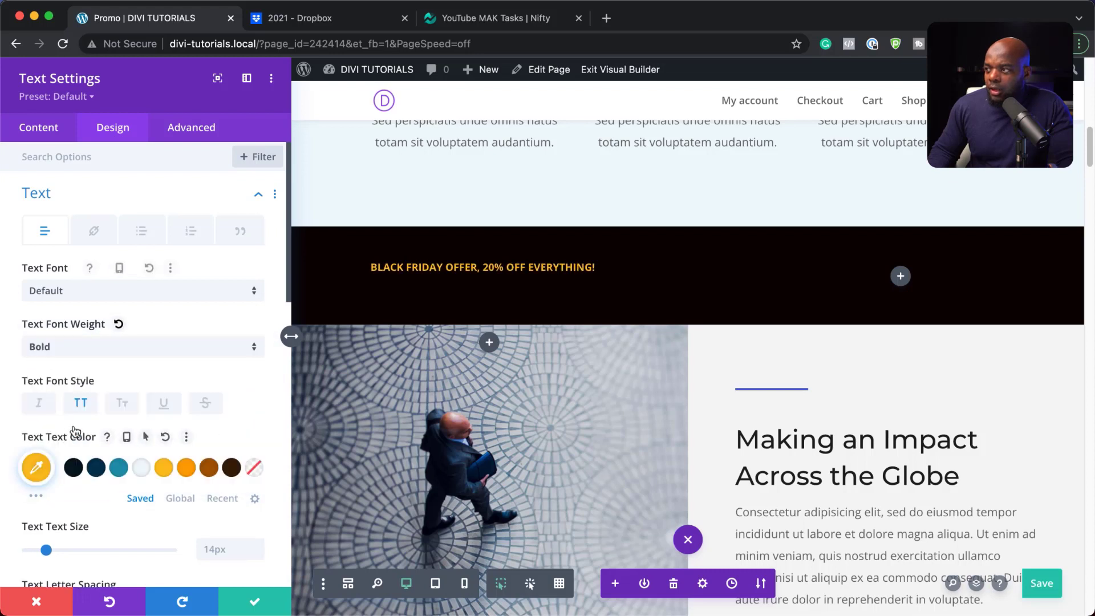
left_click(114, 296)
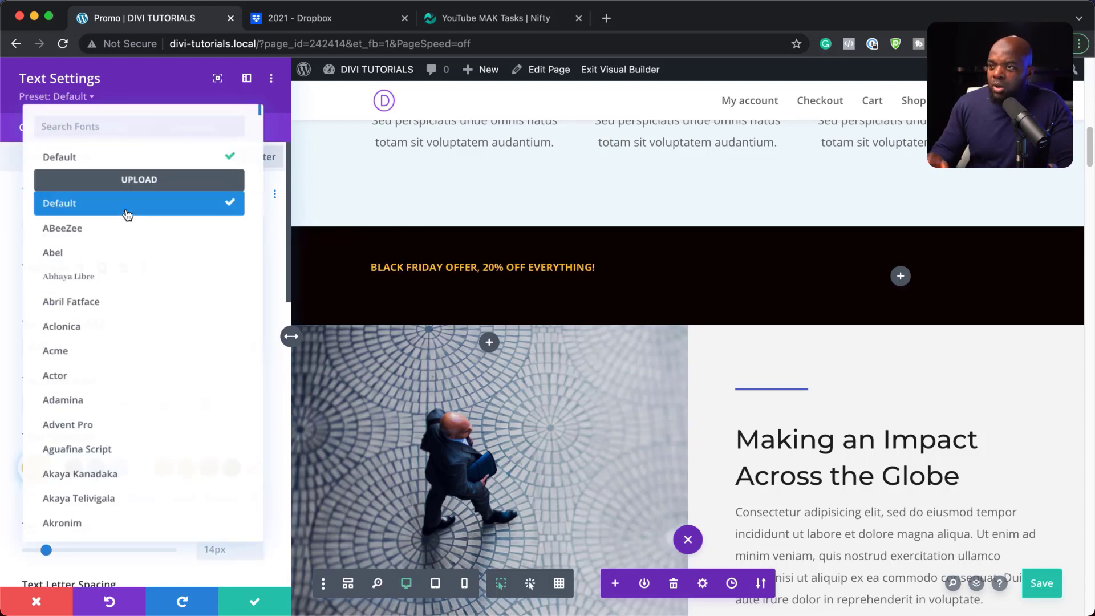
type("popp")
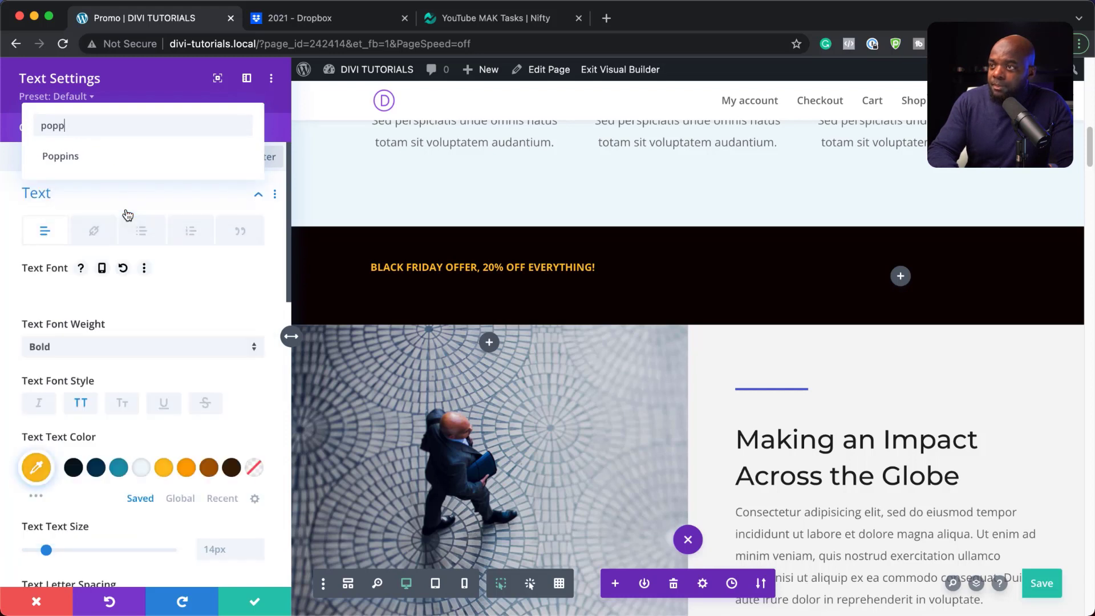
left_click(87, 164)
scroll(256, 489, "down", 2)
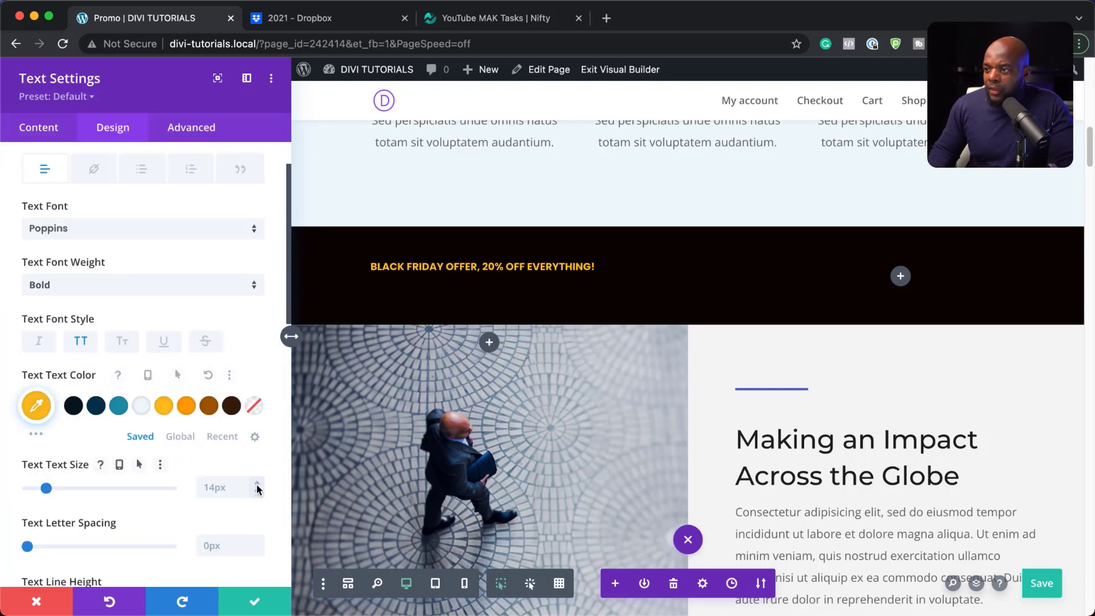
left_click(257, 485)
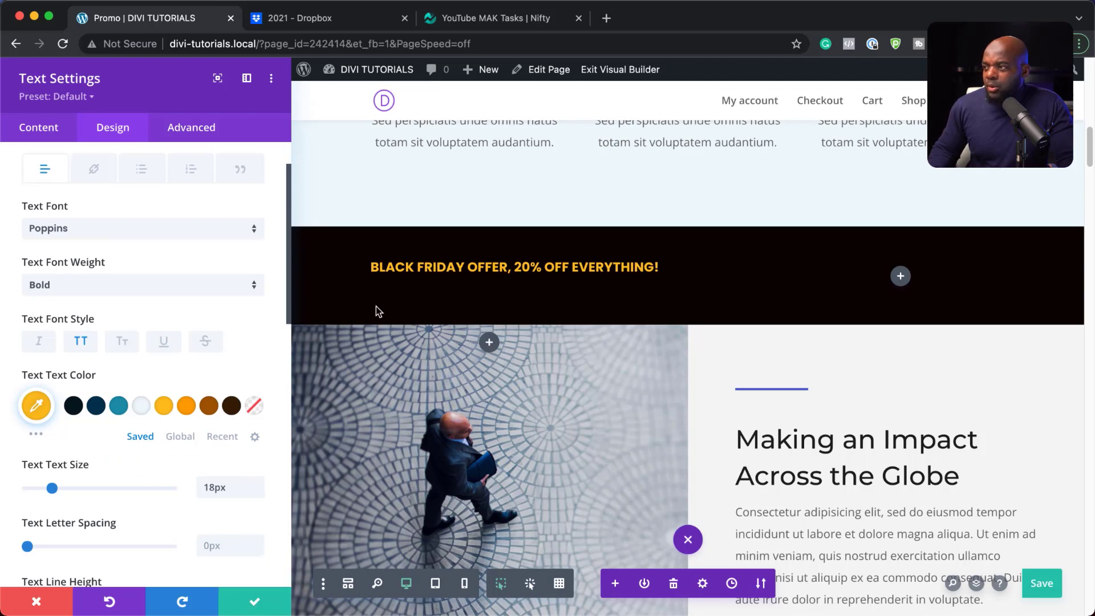
left_click(257, 601)
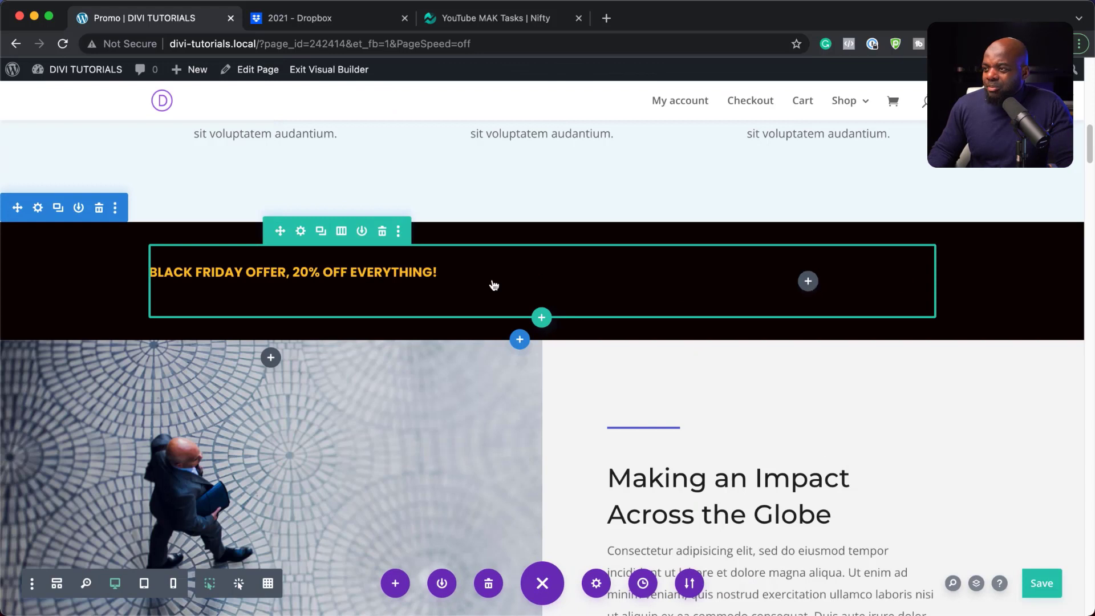
Switch the banner row to one full-width column and reopen the offer text's settings
mouse_move(357, 271)
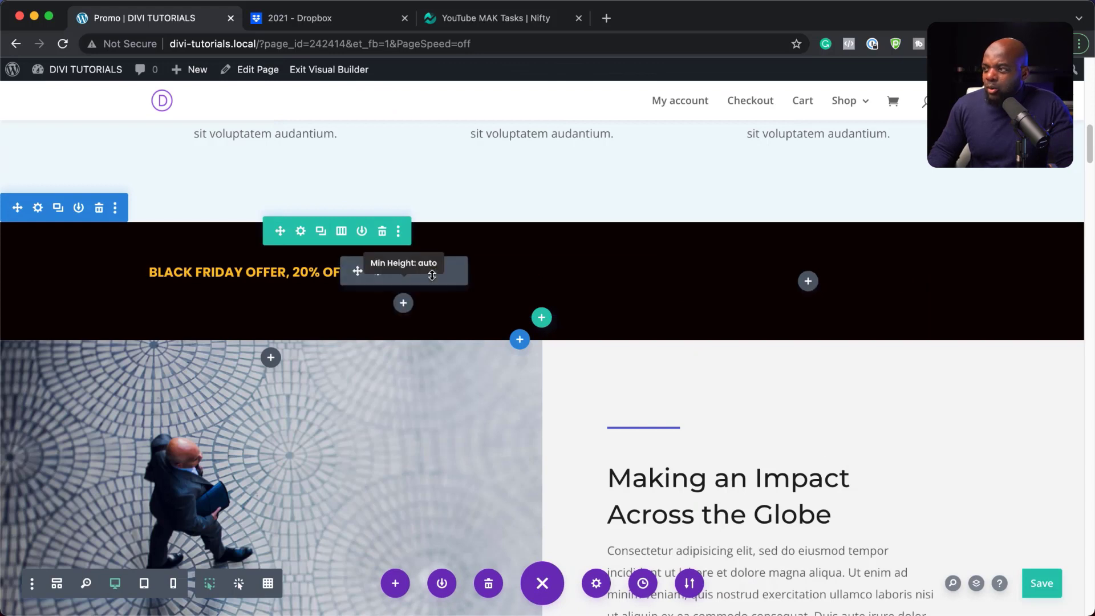
left_click(343, 231)
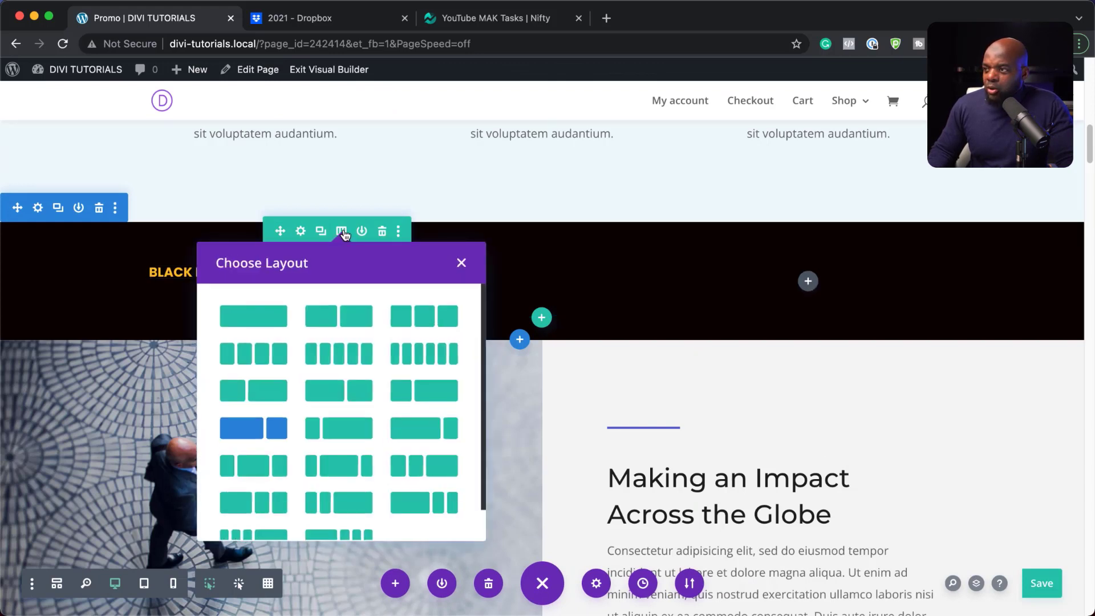
left_click(264, 322)
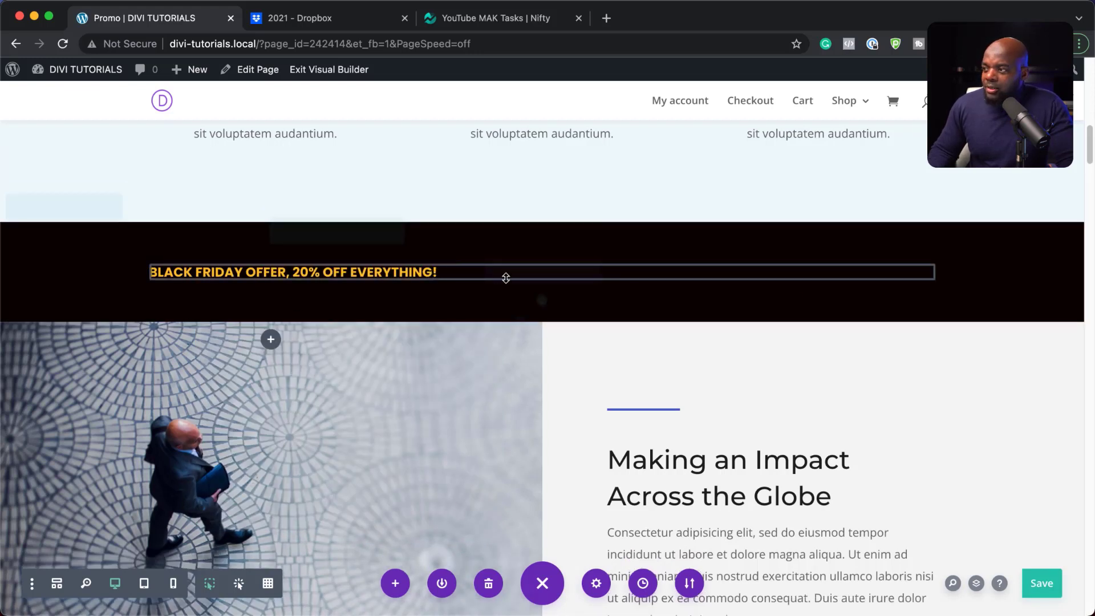
mouse_move(540, 291)
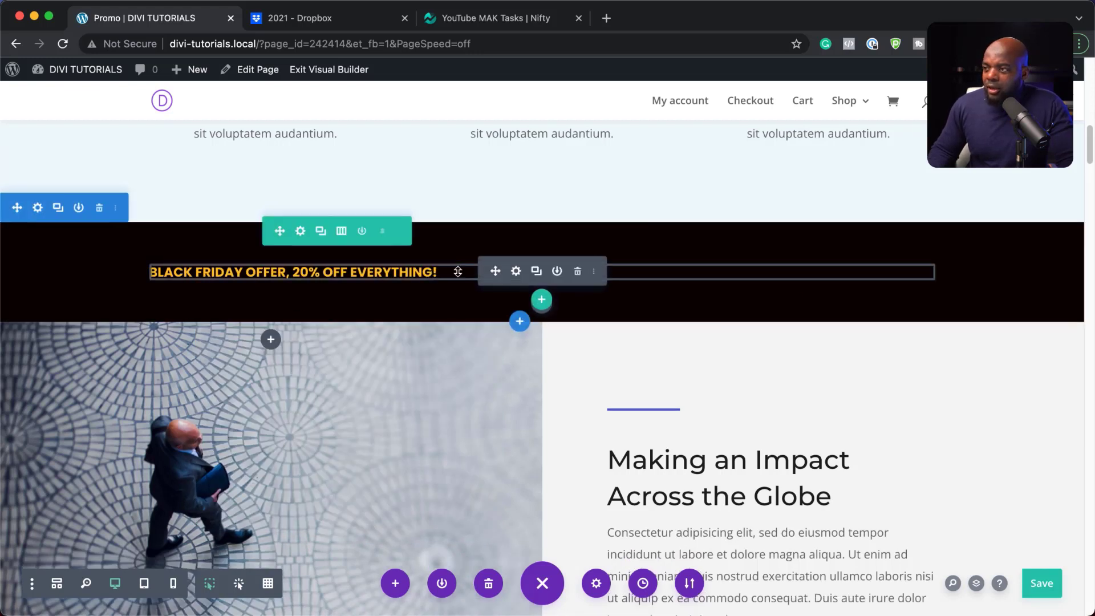
left_click(514, 271)
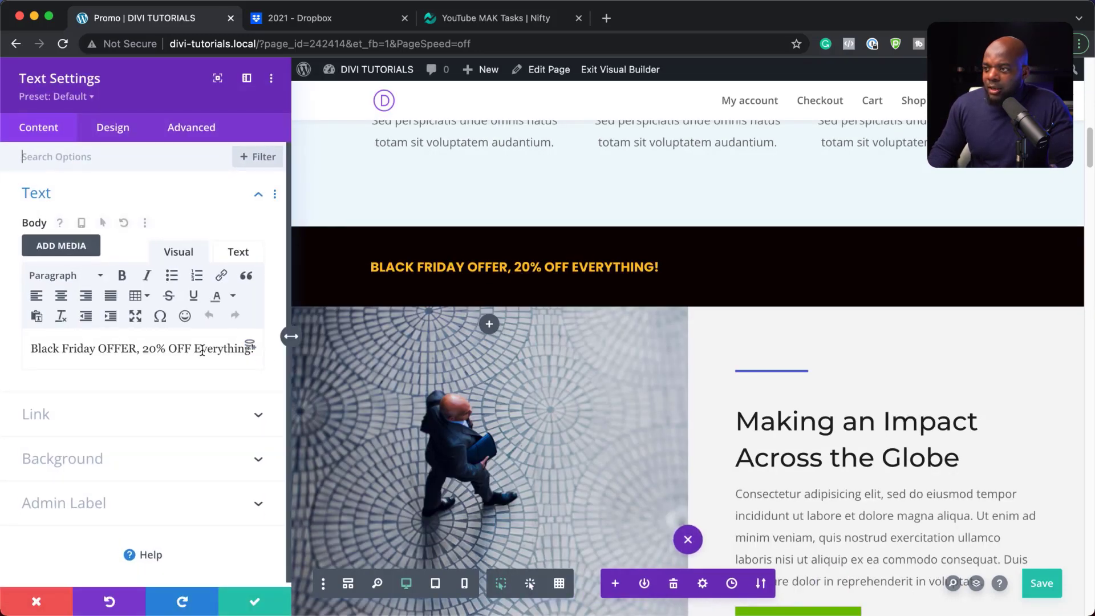
Append 'Click Here' linked to '#', underline it, and centre the banner text
type("Click Here")
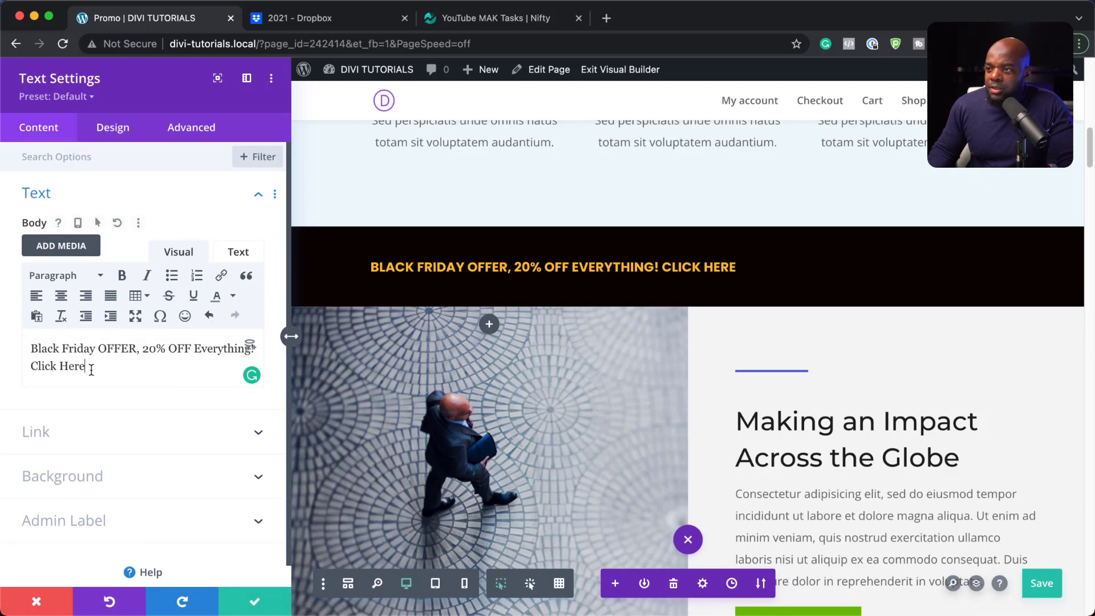
left_click_drag(85, 366, 36, 364)
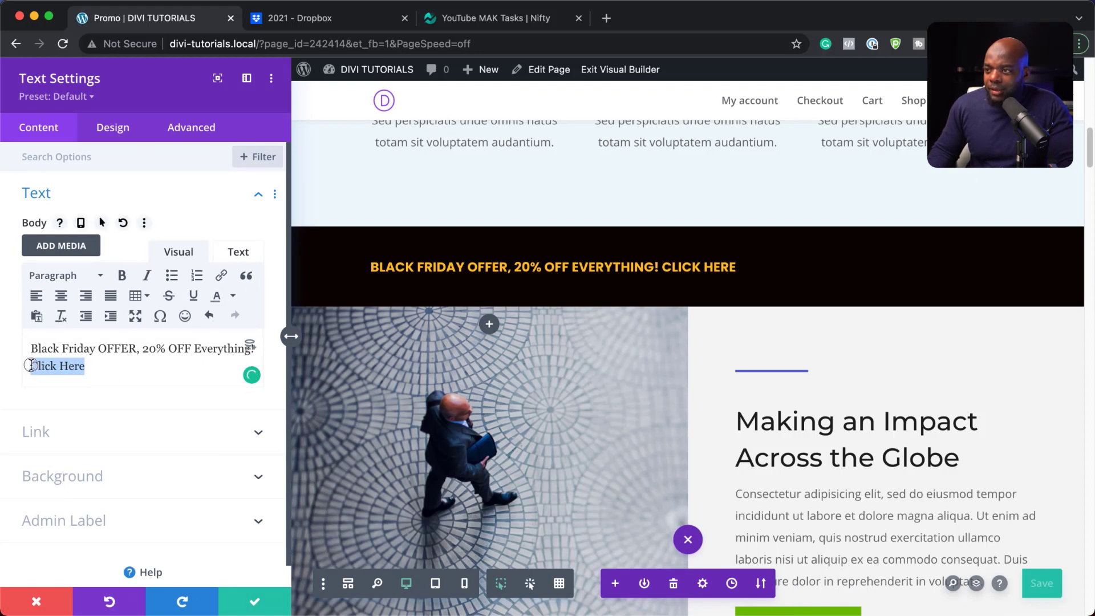
left_click(222, 277)
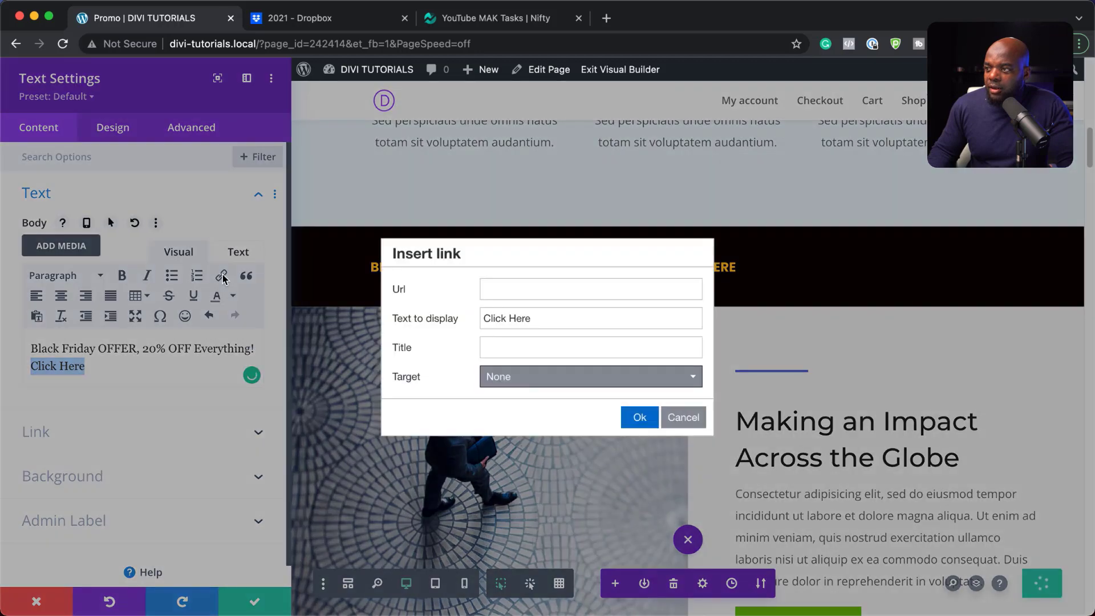
left_click(579, 291)
type("#")
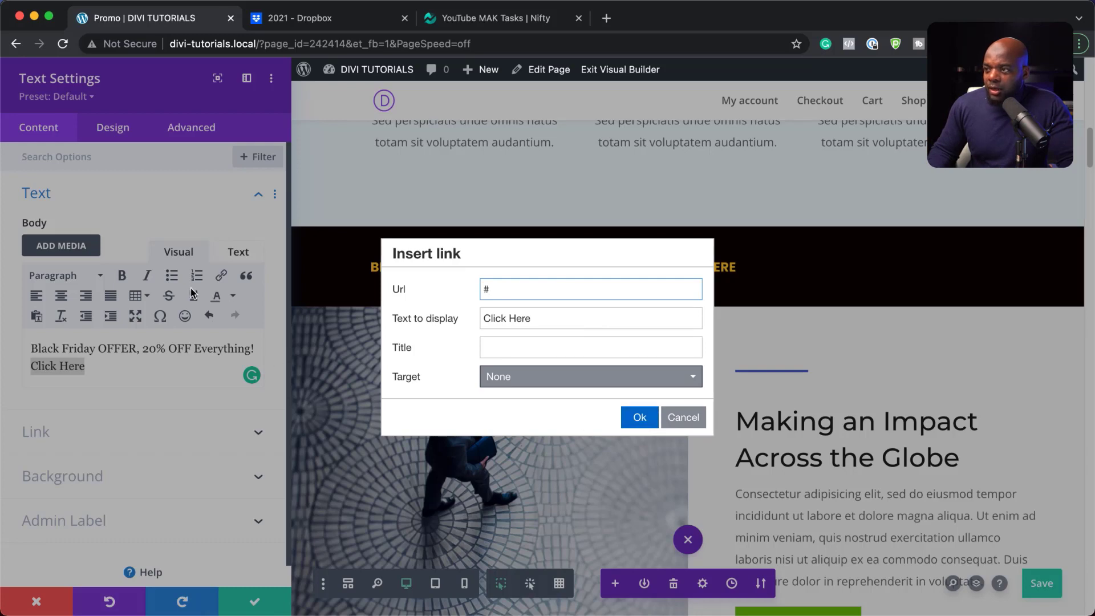
left_click(640, 418)
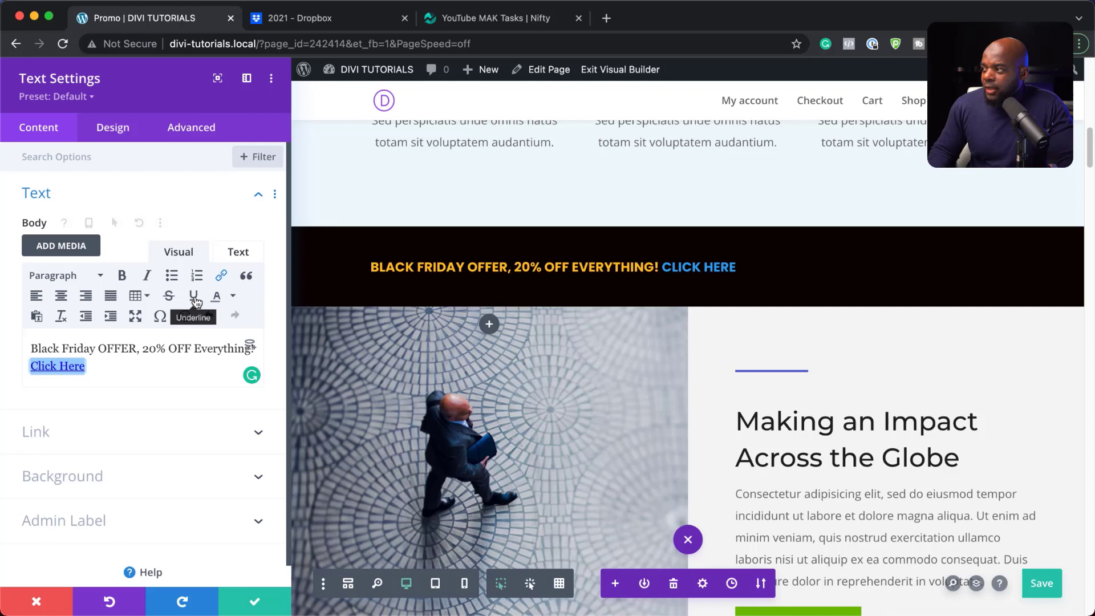
left_click(194, 296)
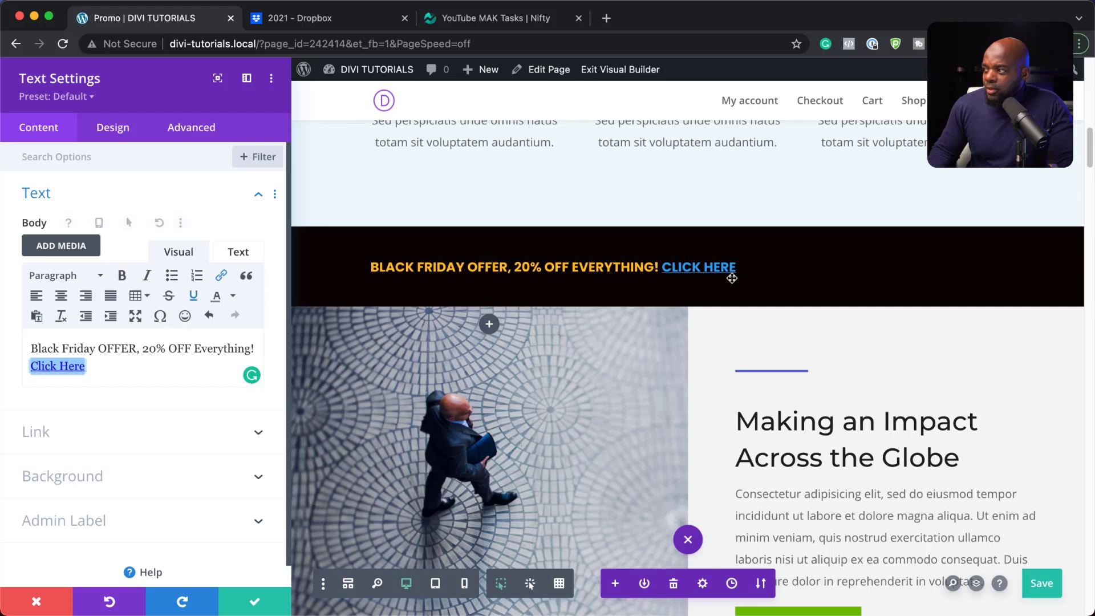
left_click(61, 296)
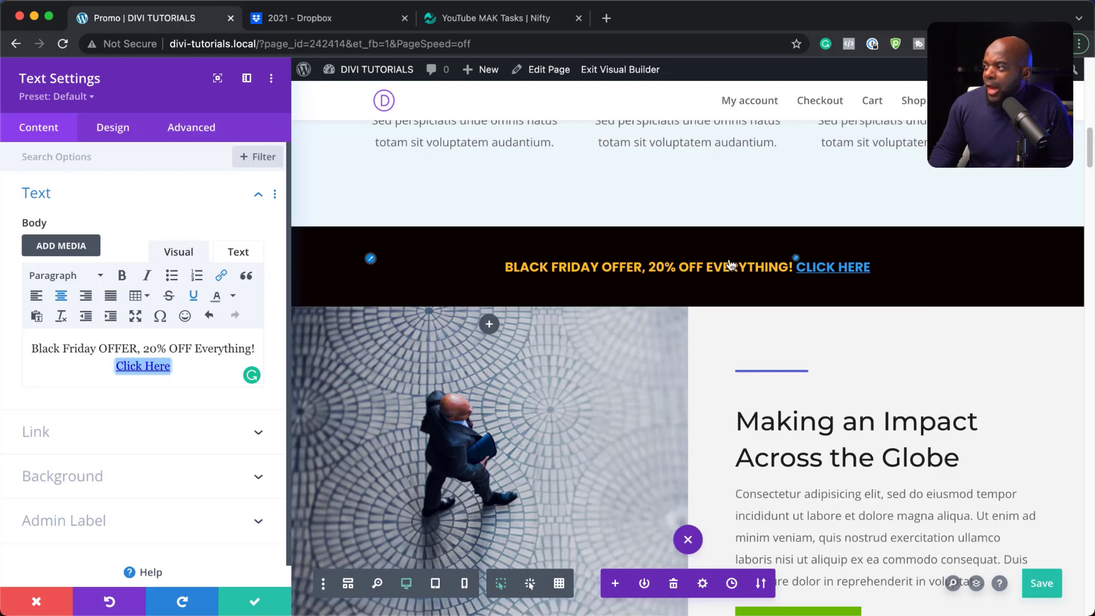
Save the text module and start a new display condition in the banner section's Advanced Conditions
left_click(255, 608)
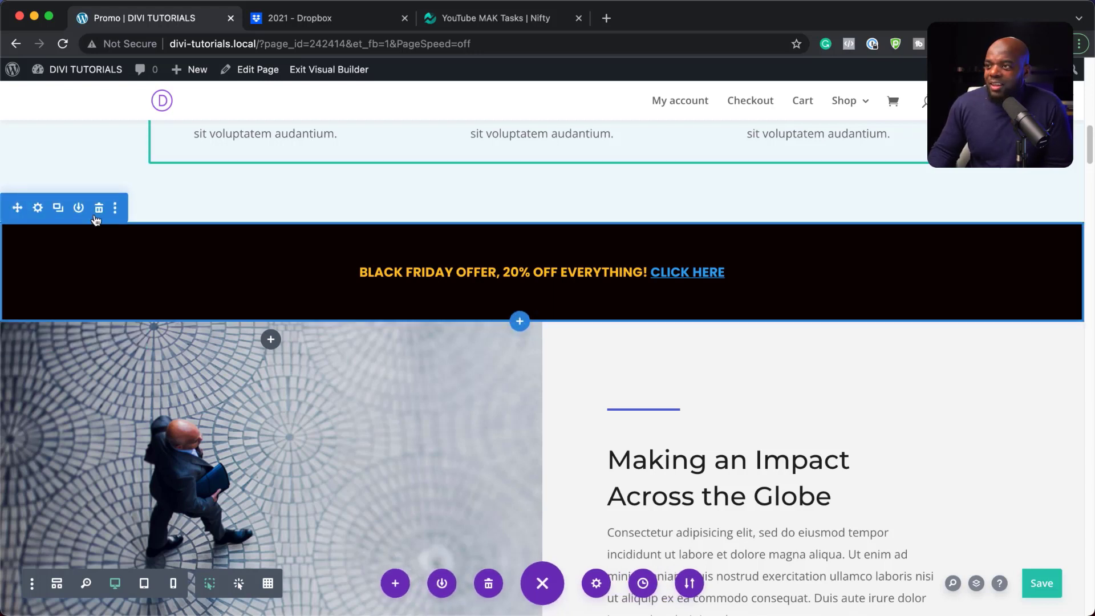
left_click(39, 209)
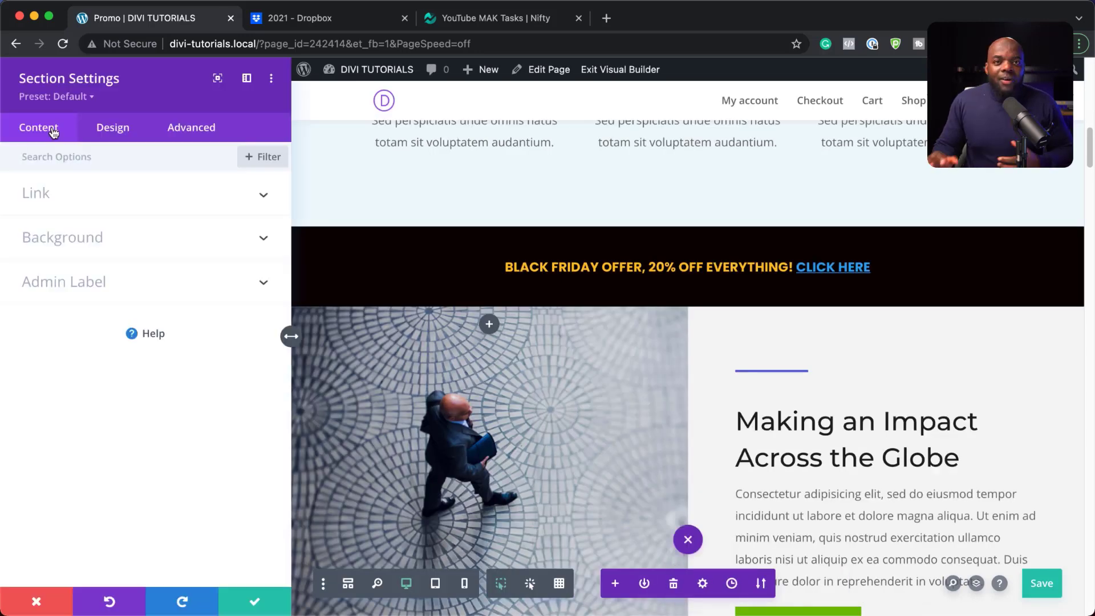
left_click(215, 131)
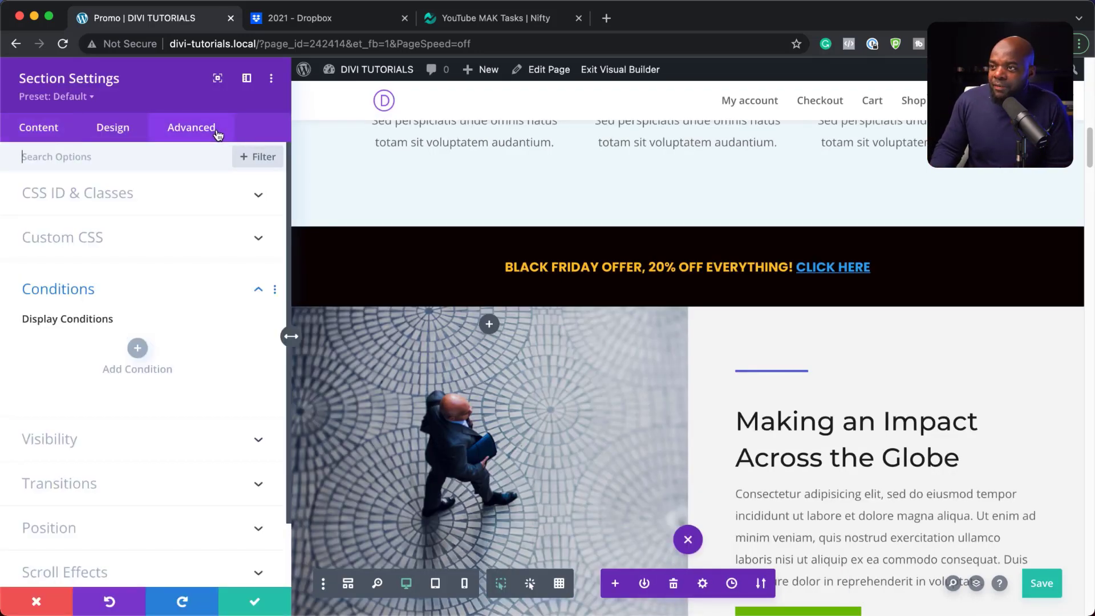
left_click(93, 295)
left_click(93, 295)
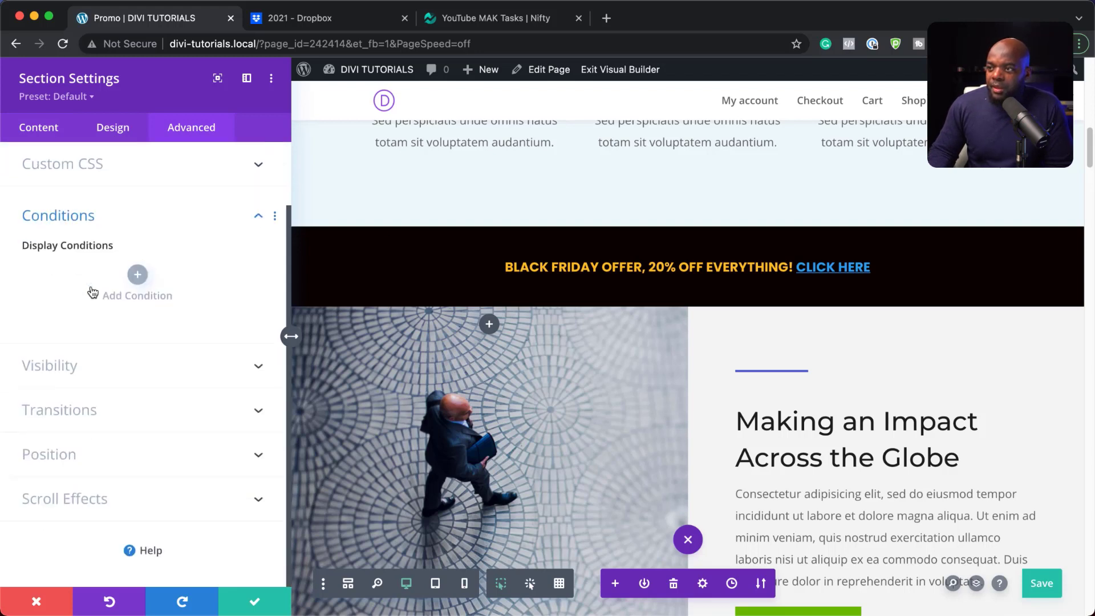
left_click(140, 277)
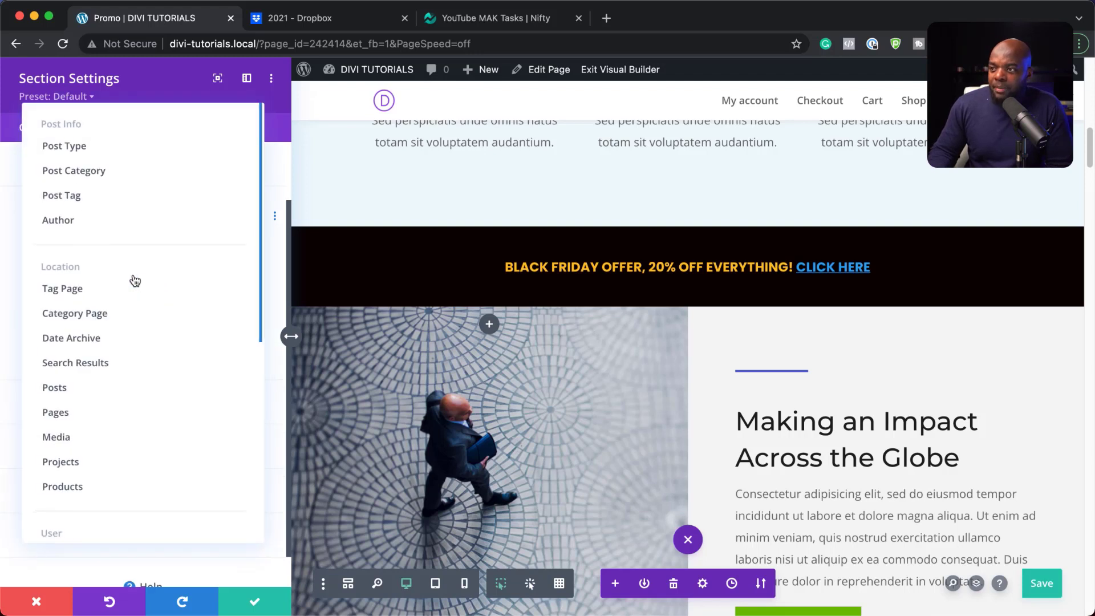
Set a Date & Time condition 'Is After' November 25, 2021 and confirm it
scroll(182, 394, "down", 1)
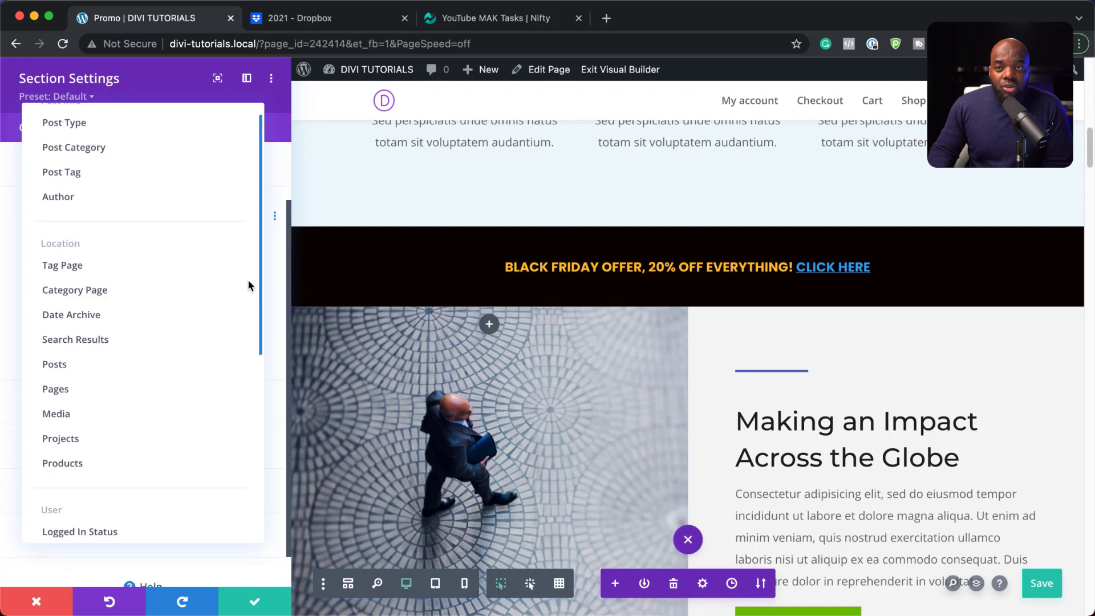
scroll(196, 344, "down", 3)
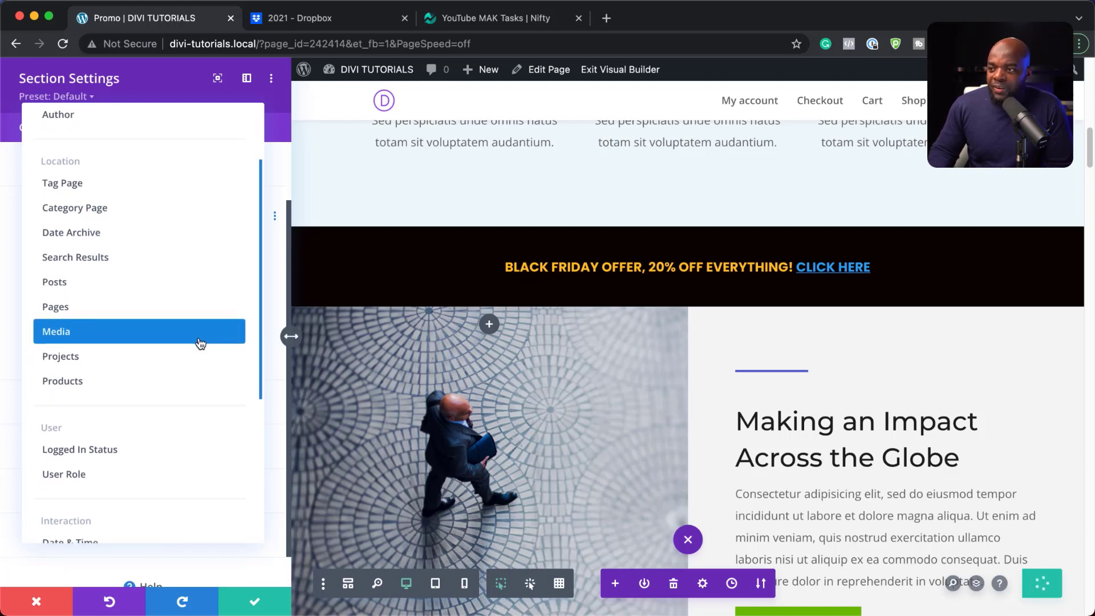
scroll(199, 343, "down", 5)
scroll(201, 341, "down", 2)
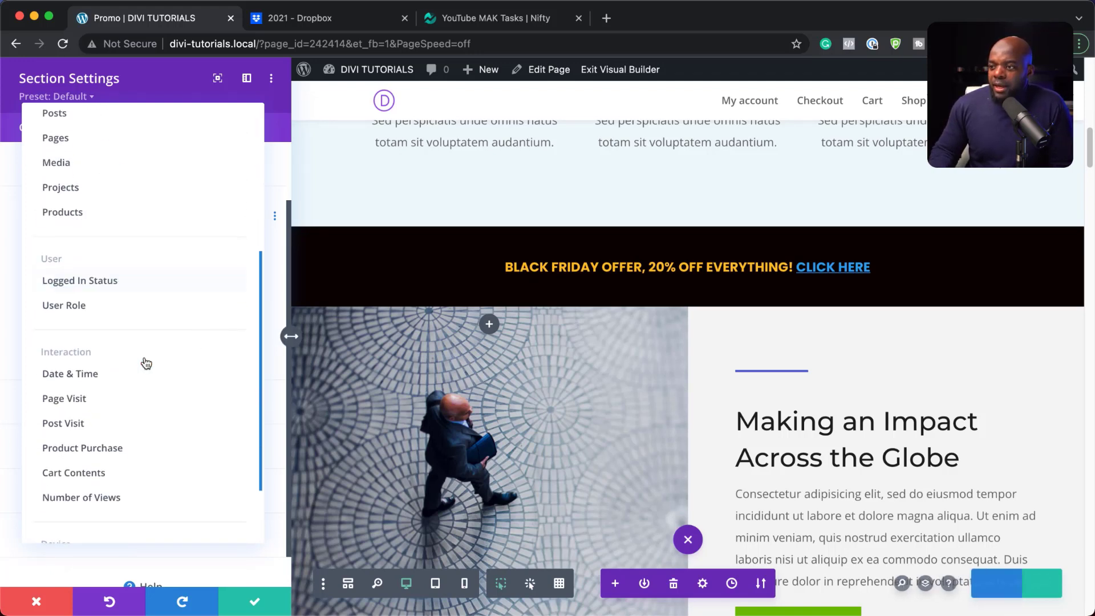
left_click(113, 379)
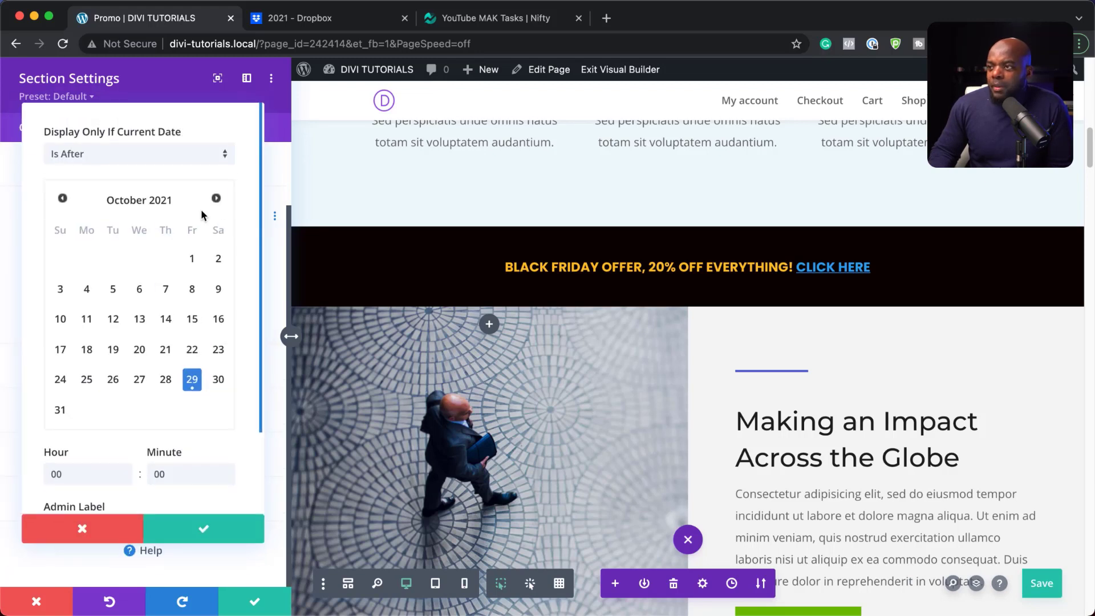
left_click(216, 199)
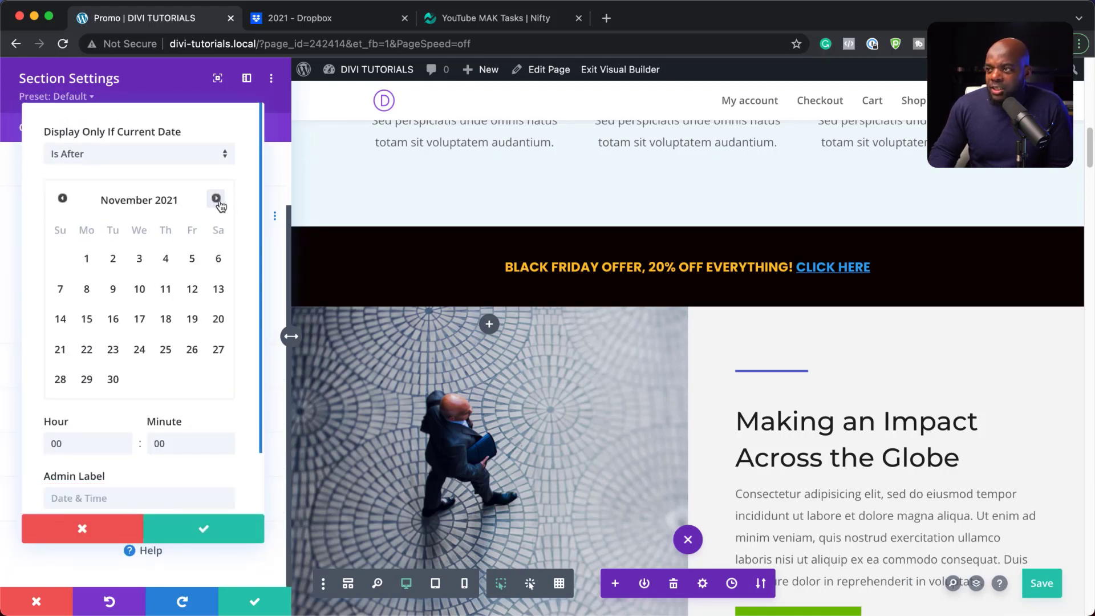
left_click(216, 199)
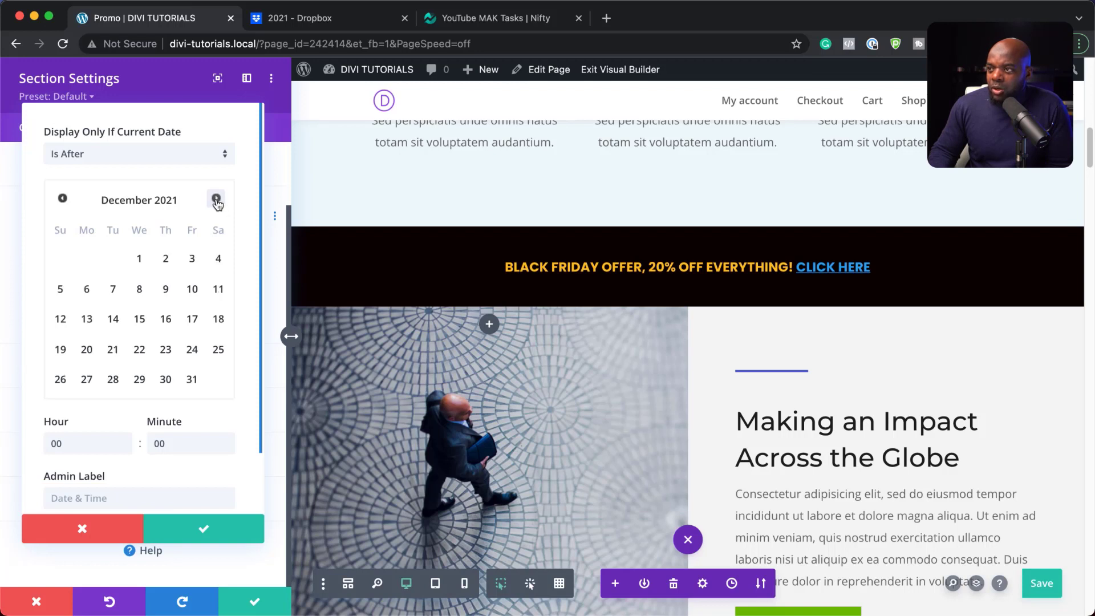
left_click(63, 199)
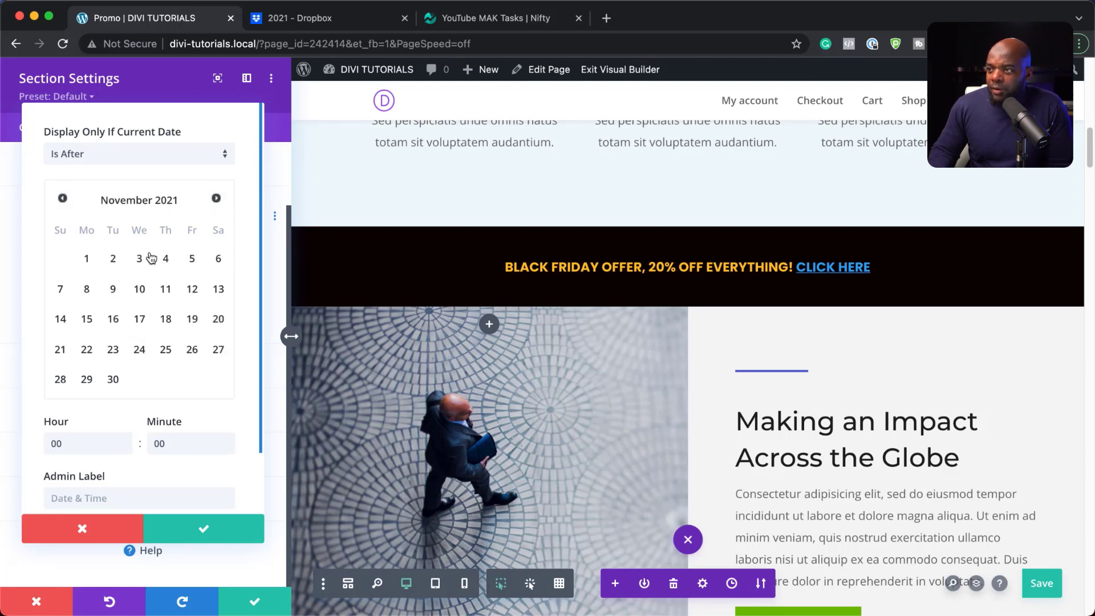
left_click(167, 352)
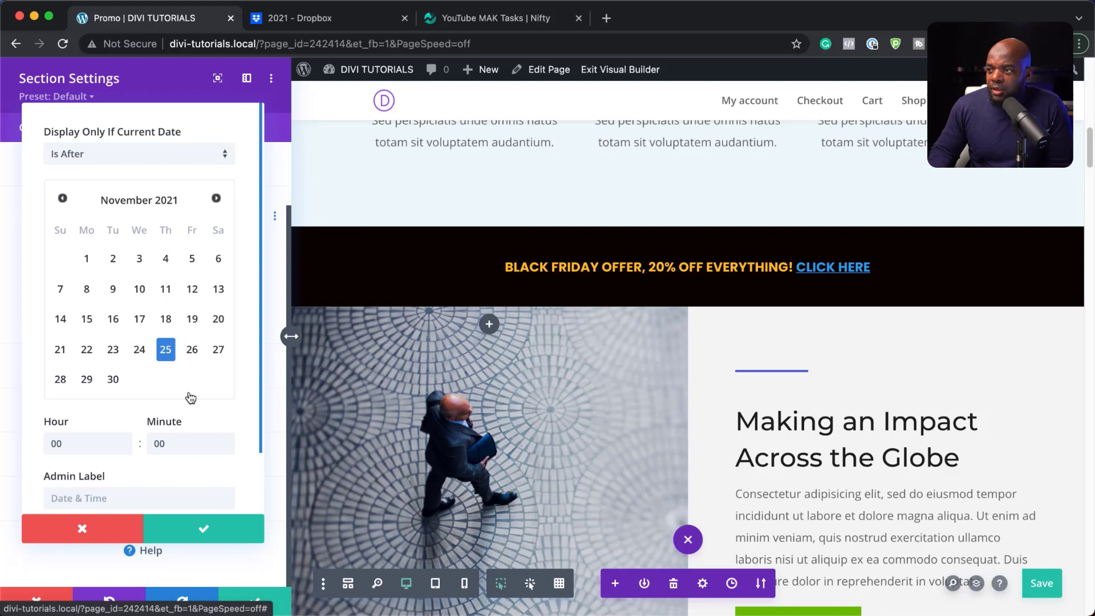
scroll(196, 394, "down", 2)
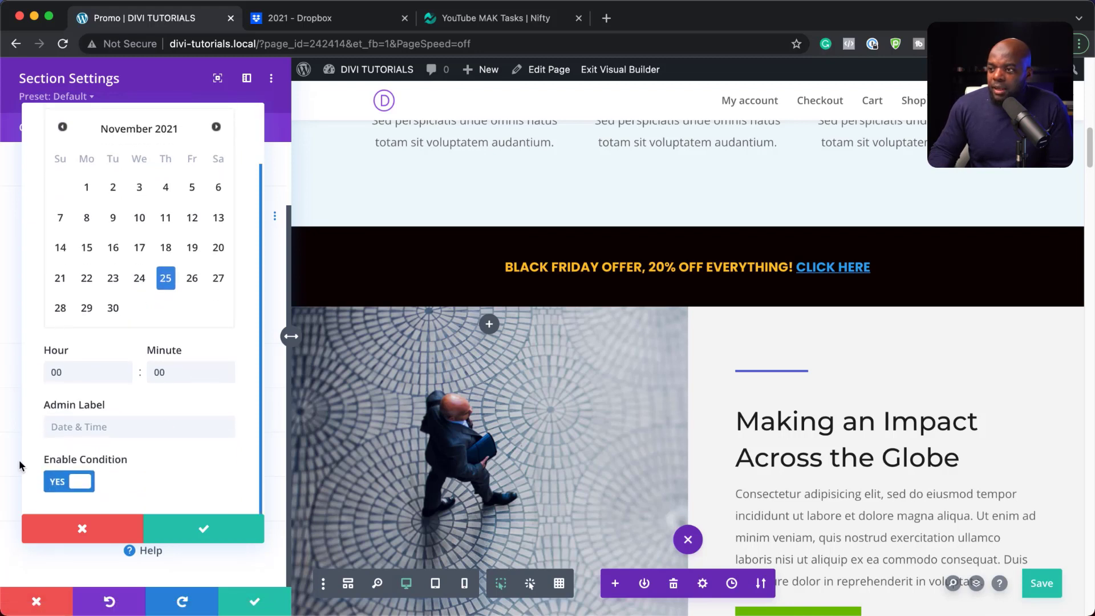
left_click(204, 529)
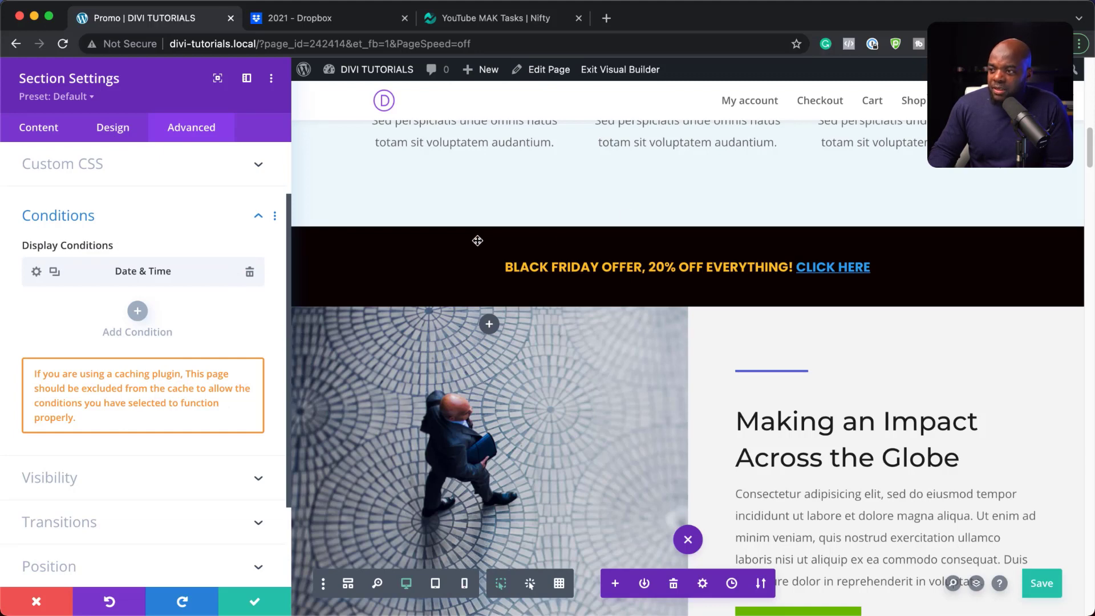
Save the section settings and drag the Black Friday section to the top of the page
left_click(255, 604)
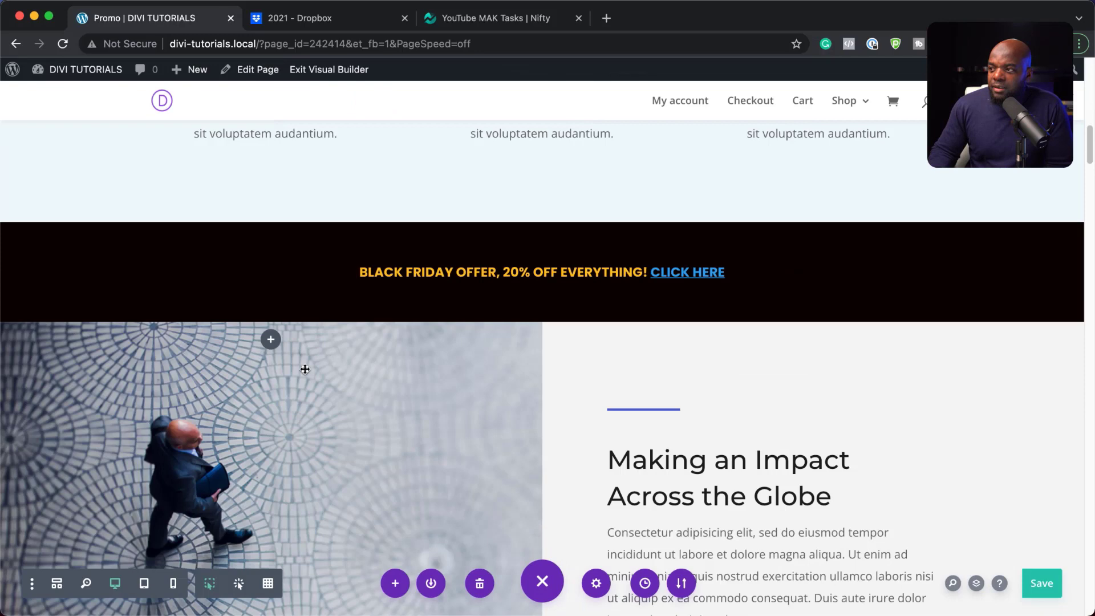
scroll(215, 298, "up", 3)
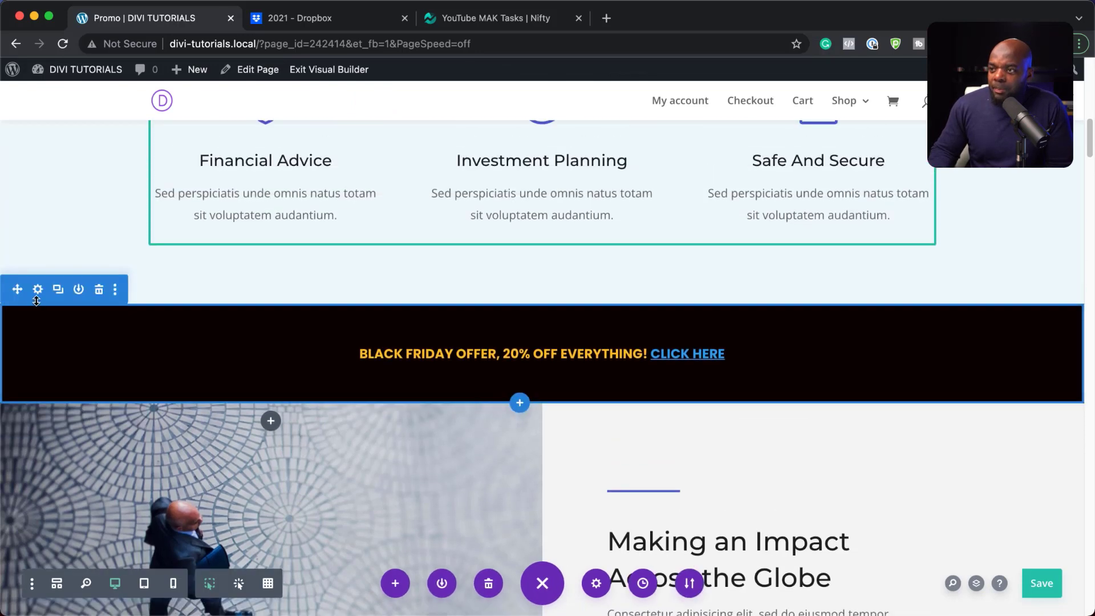
left_click_drag(18, 290, 32, 172)
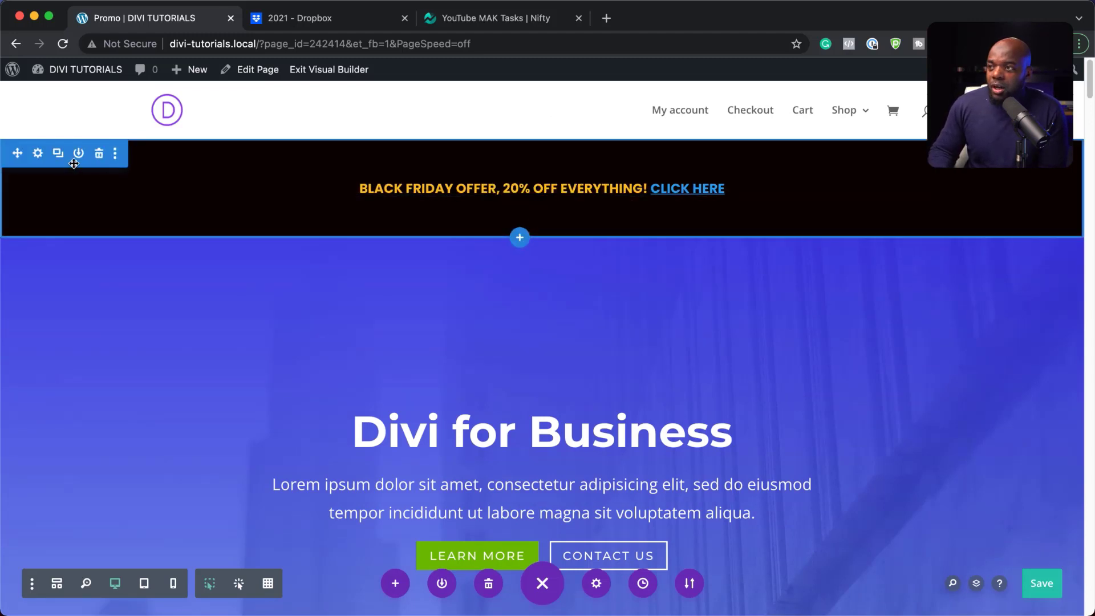
Set the section's Scroll Effects sticky position to Stick to Top and save
left_click(39, 154)
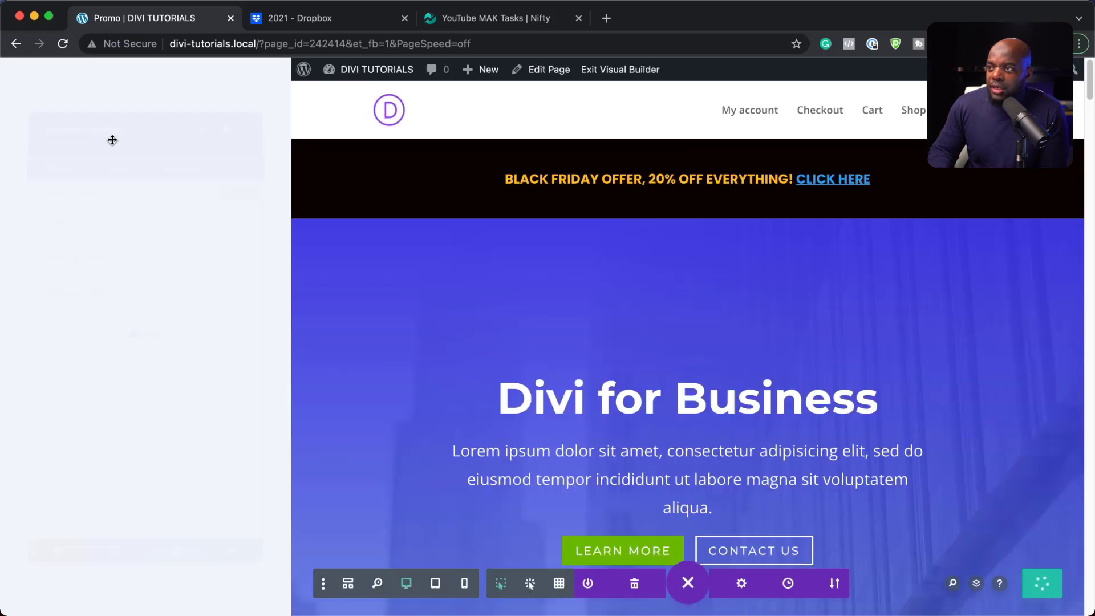
left_click(208, 129)
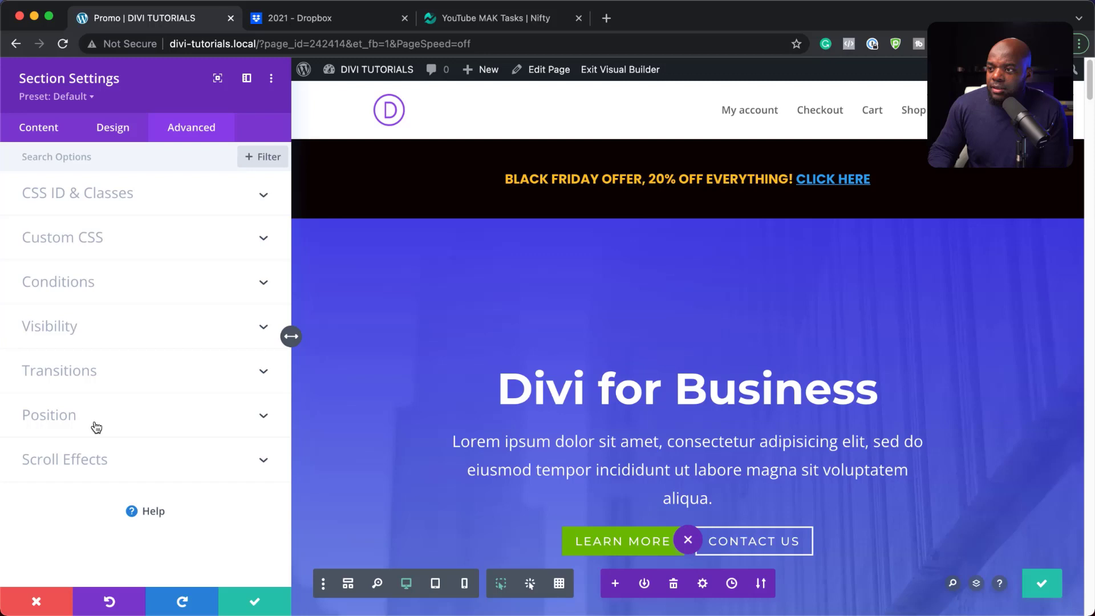
left_click(92, 460)
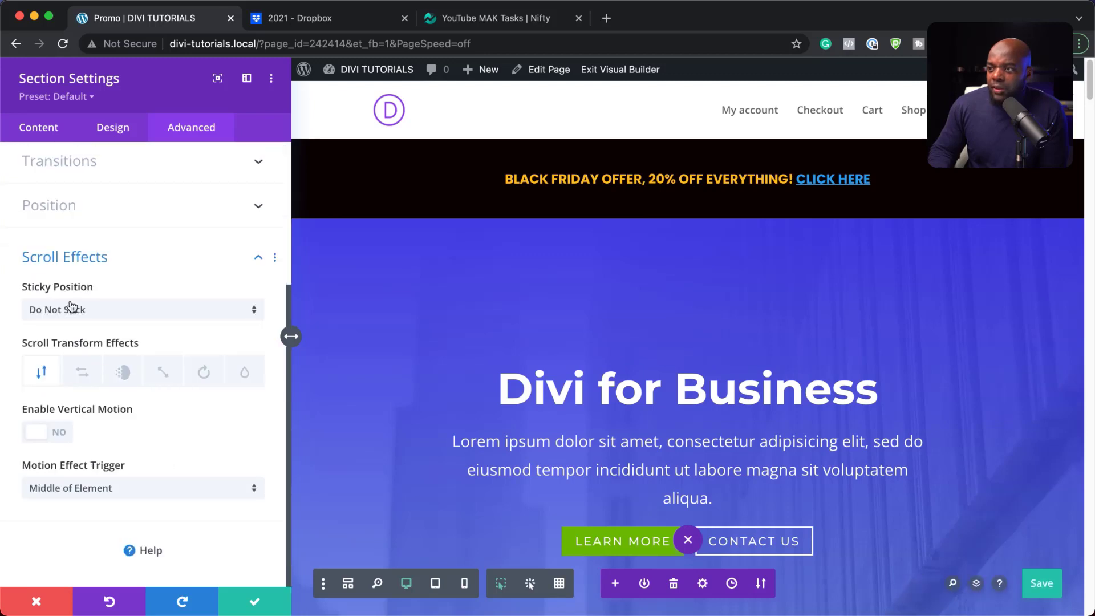
left_click(92, 315)
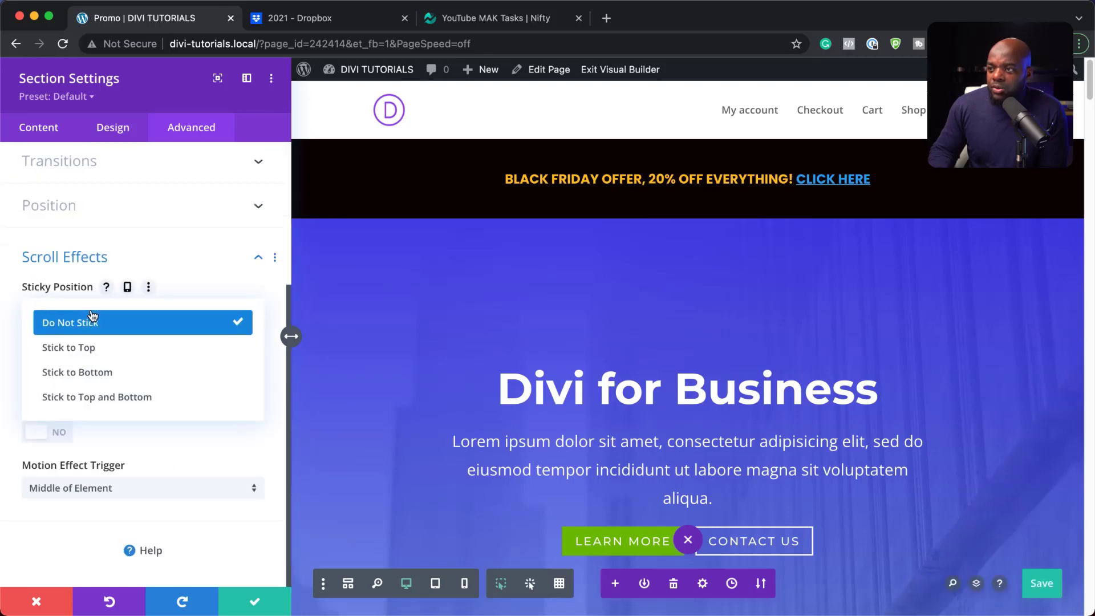
left_click(132, 353)
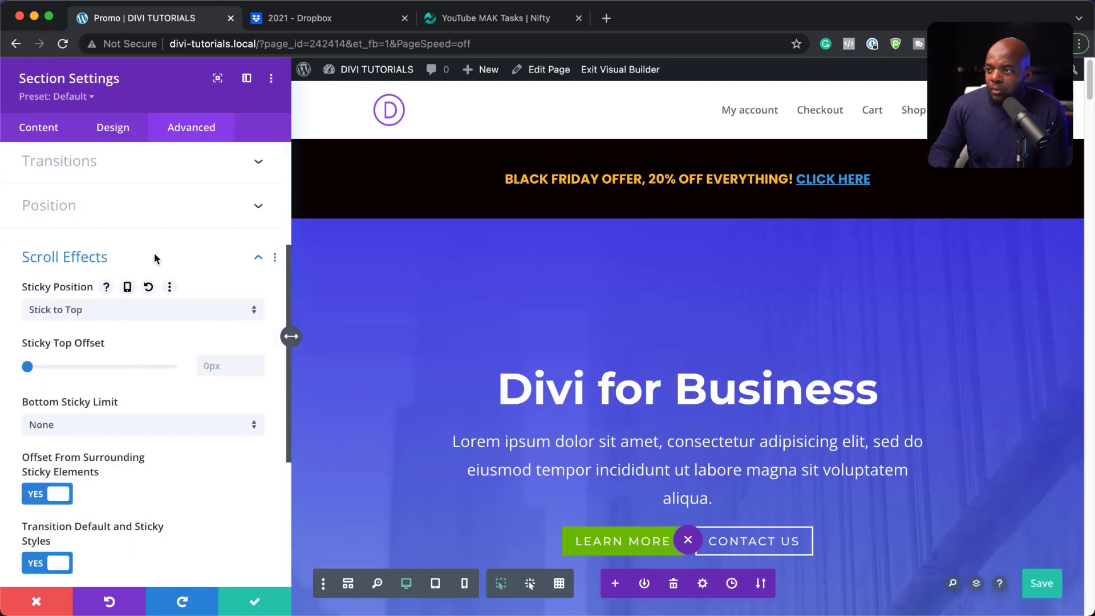
left_click(256, 602)
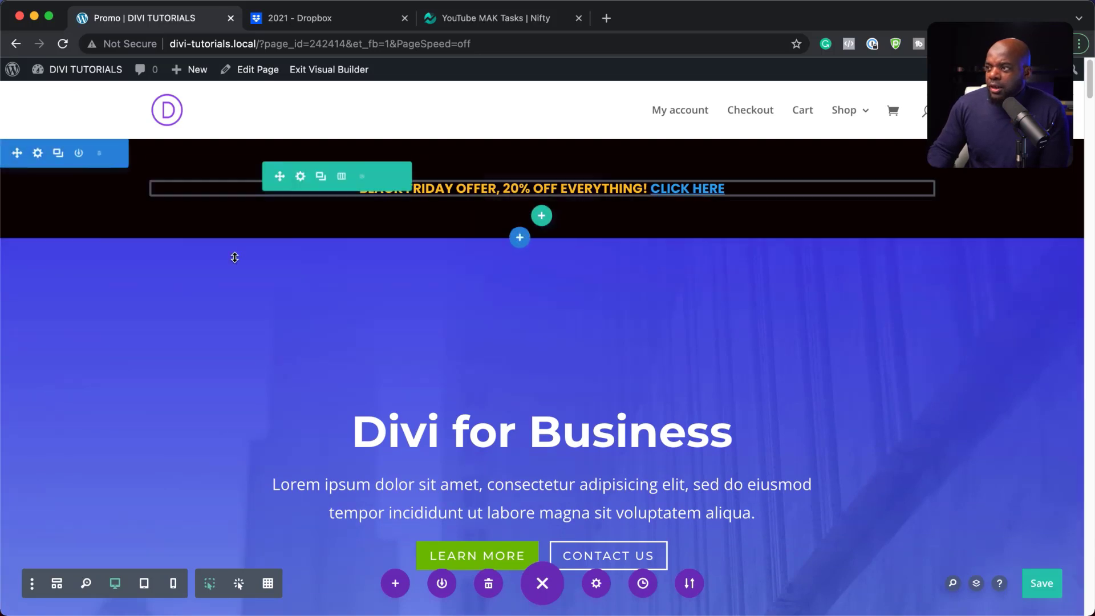
Reduce the banner's top and bottom padding to 0.5% and save the page with Cmd+S
mouse_move(254, 176)
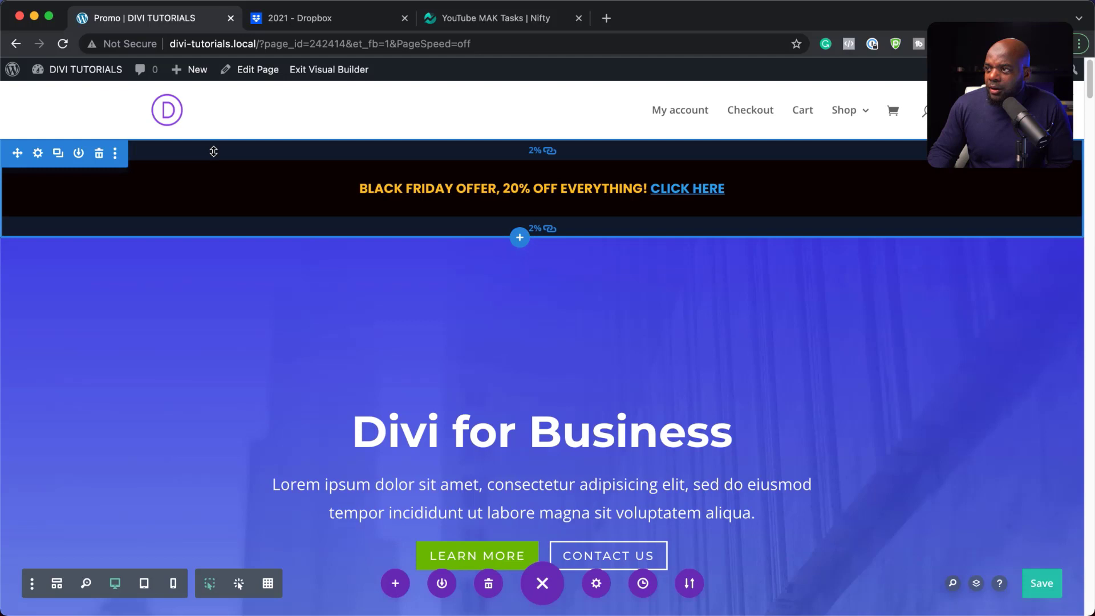
left_click(38, 154)
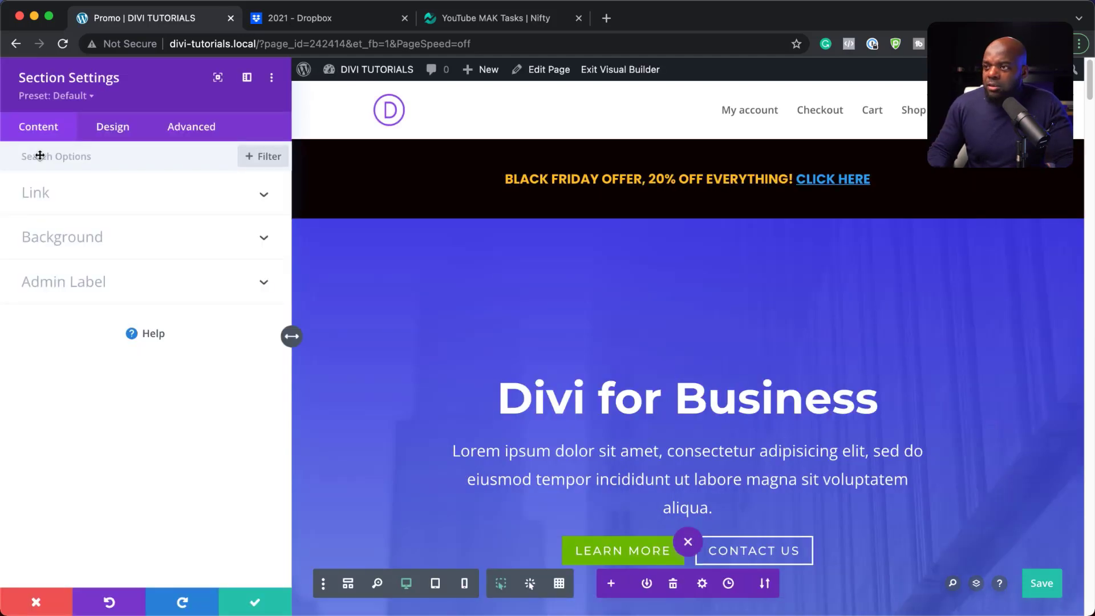
left_click(95, 156)
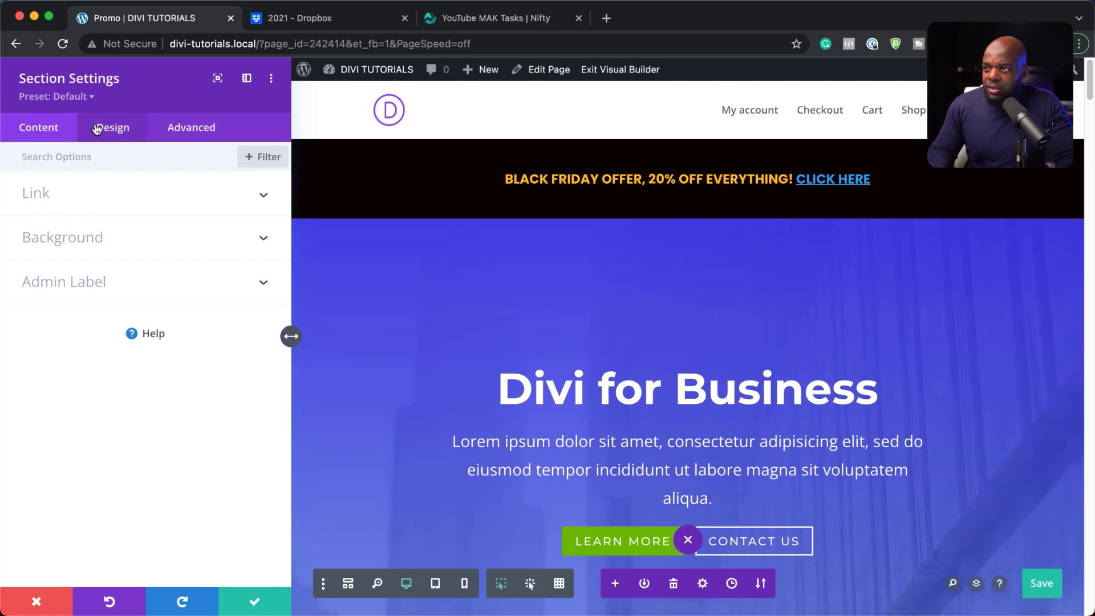
left_click(108, 134)
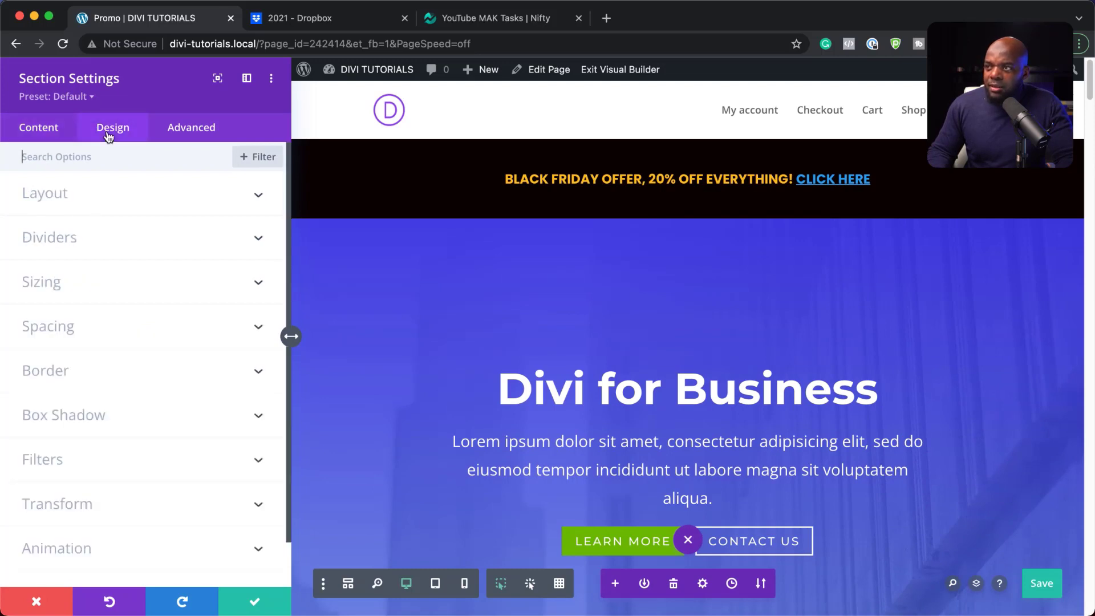
left_click(61, 328)
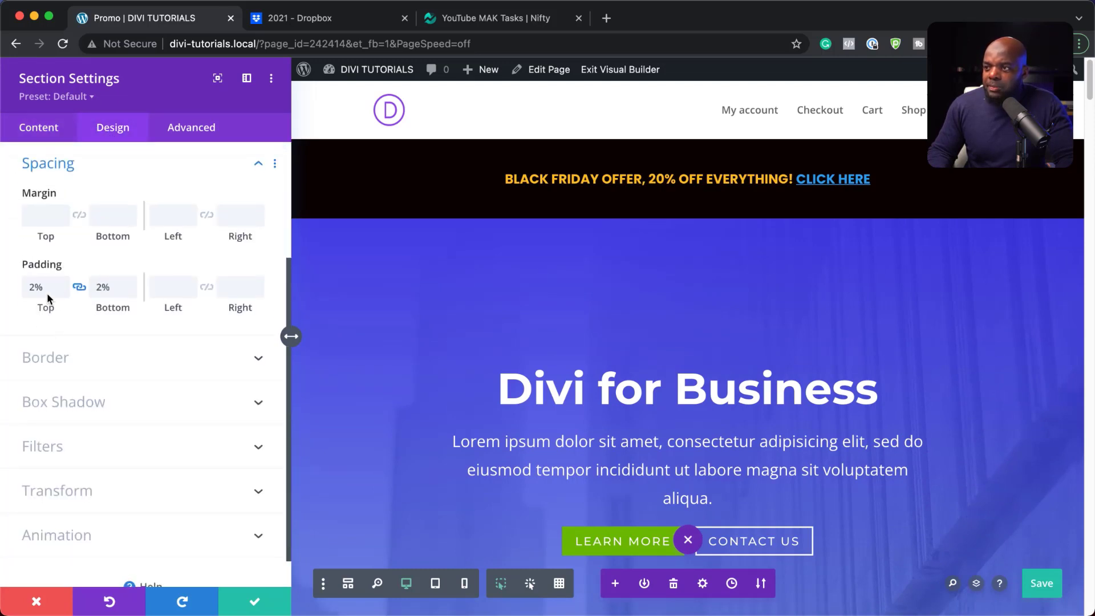
left_click(61, 294)
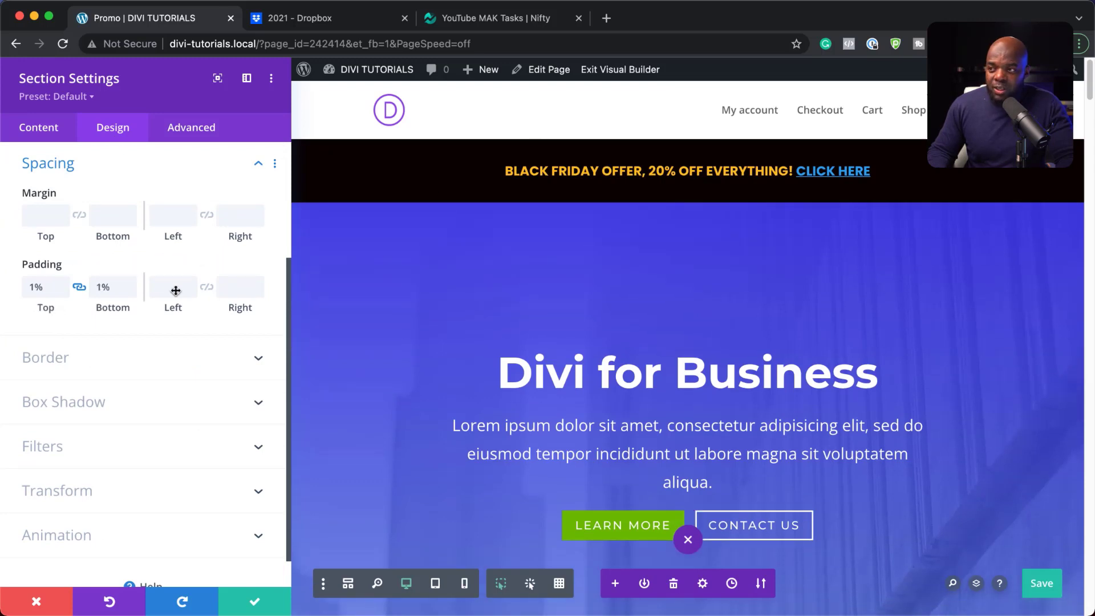
left_click_drag(101, 287, 87, 285)
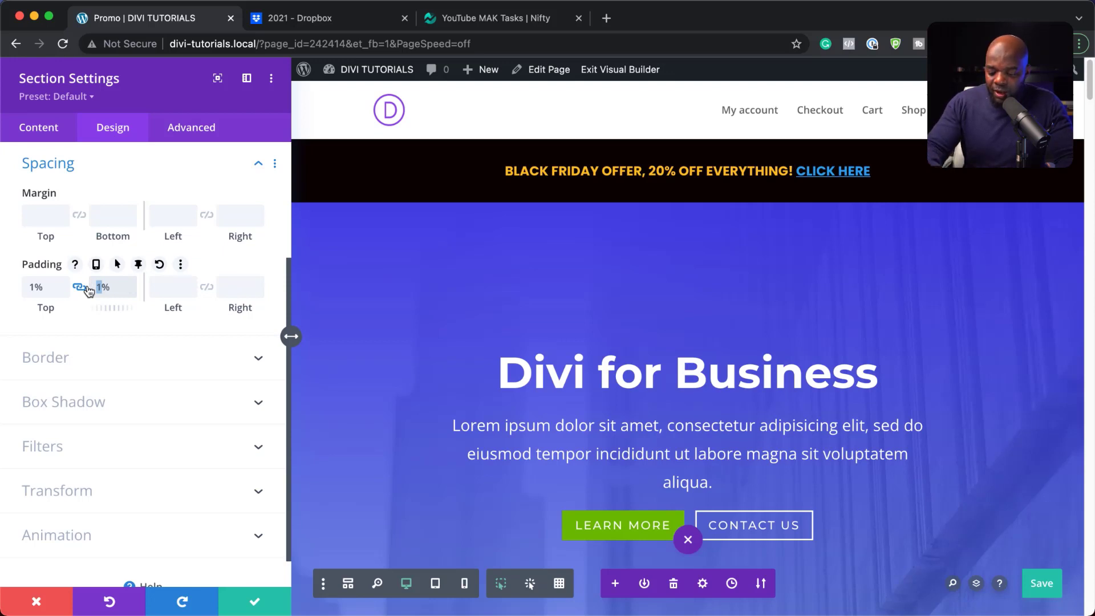
type("0.5")
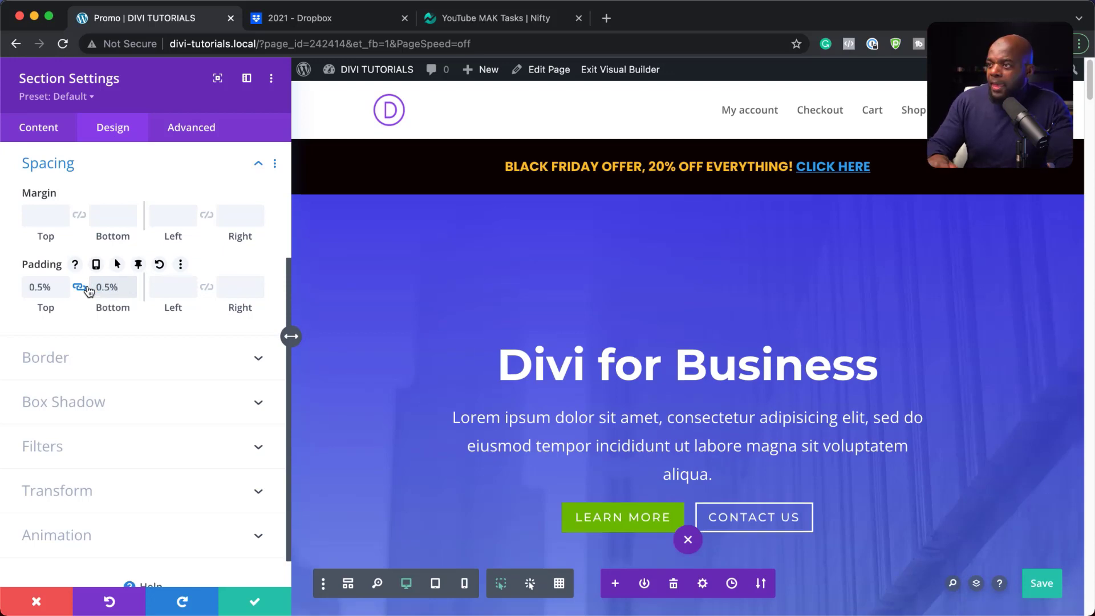
left_click(253, 605)
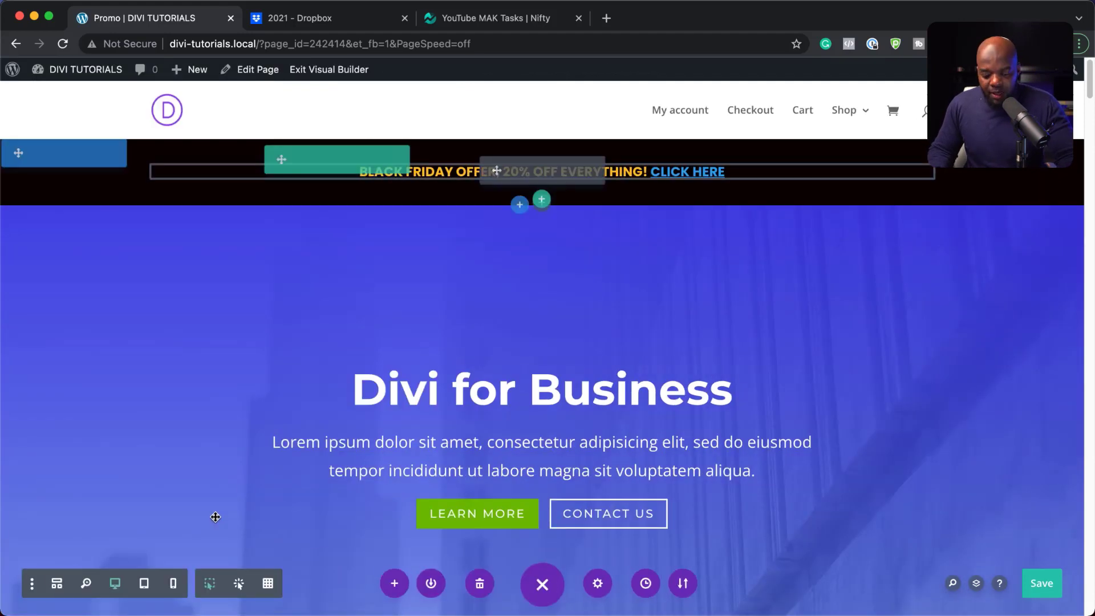
key("super+s")
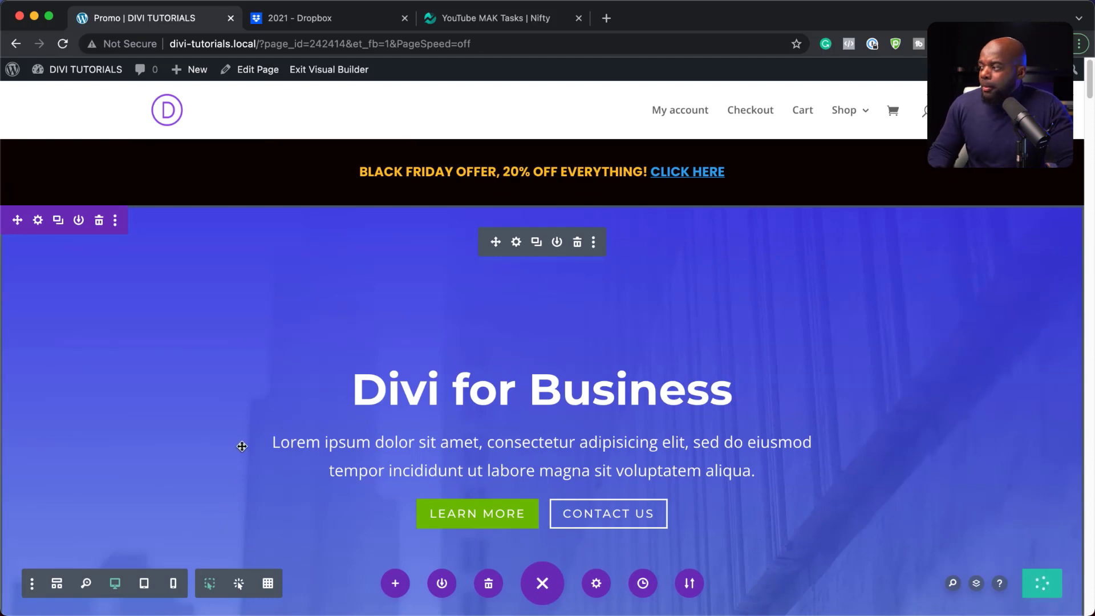
Leave Divi Builder and scroll the live /promo/ page, which opens on the 'Divi for Business' hero
left_click(318, 71)
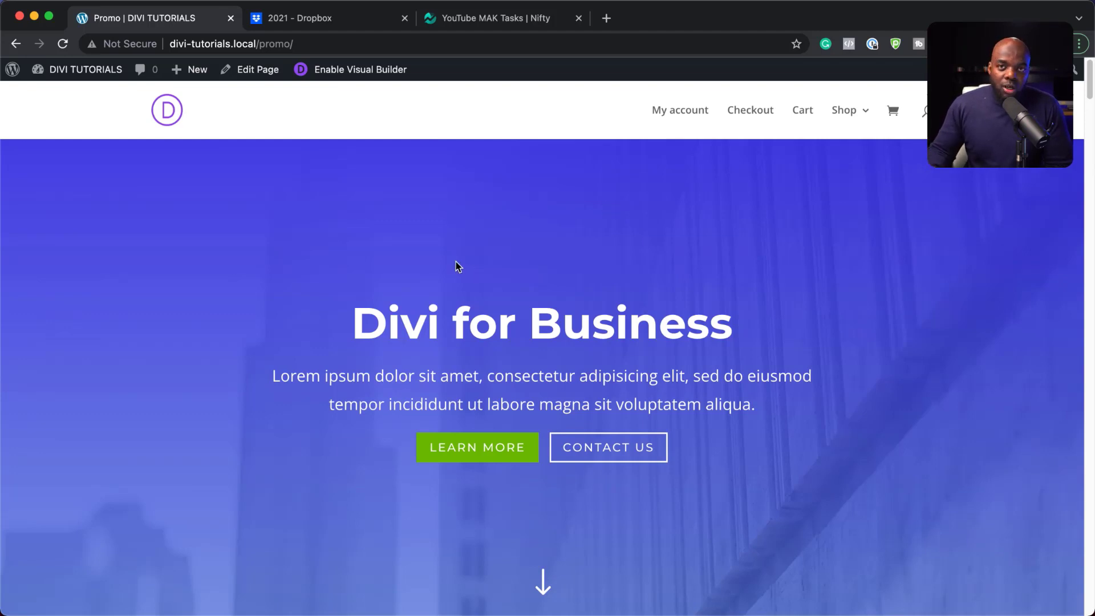
scroll(933, 310, "down", 8)
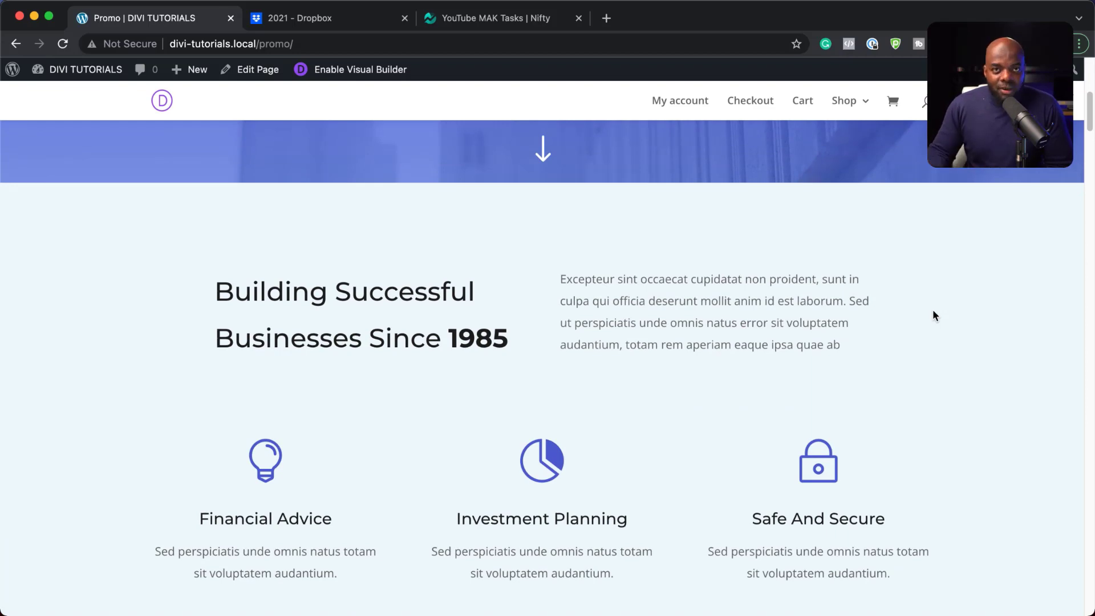
scroll(934, 316, "up", 8)
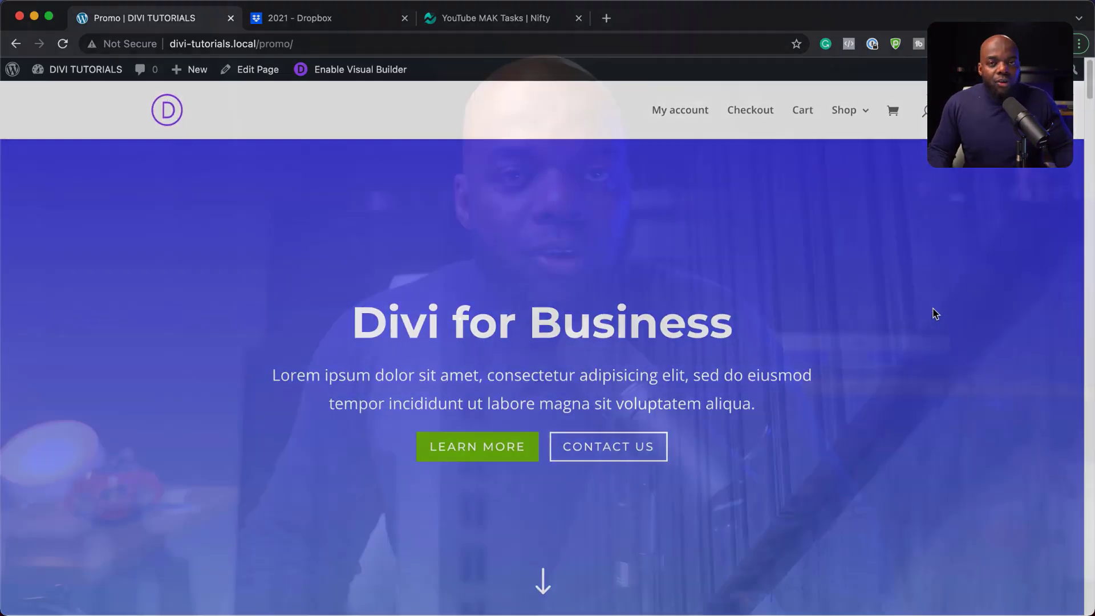